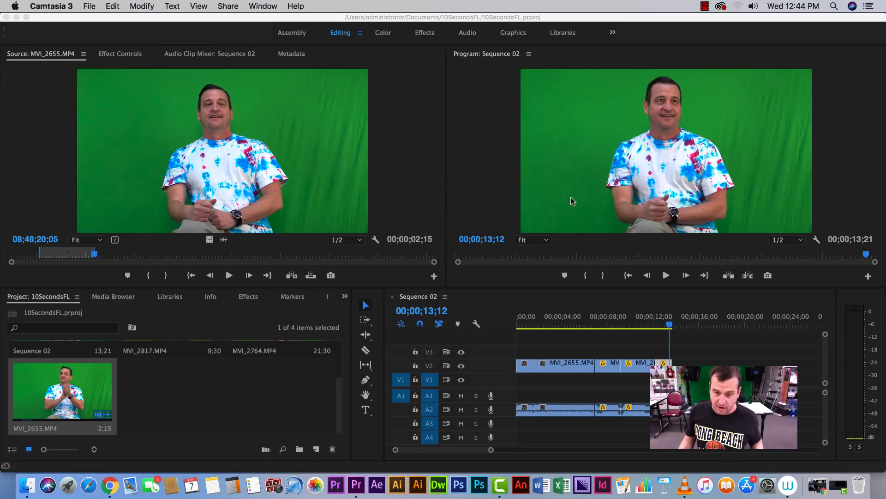
Return the sequence playhead to the start of the timeline
click(667, 326)
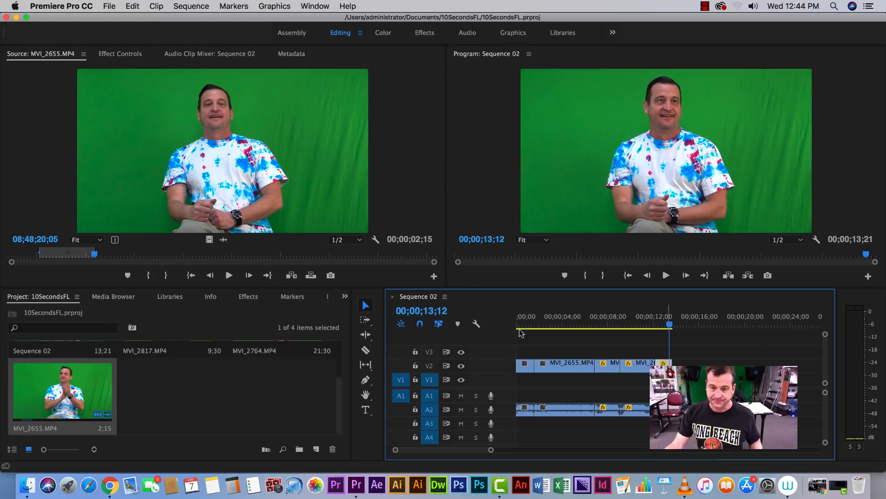
click(661, 325)
drag(663, 327, 488, 336)
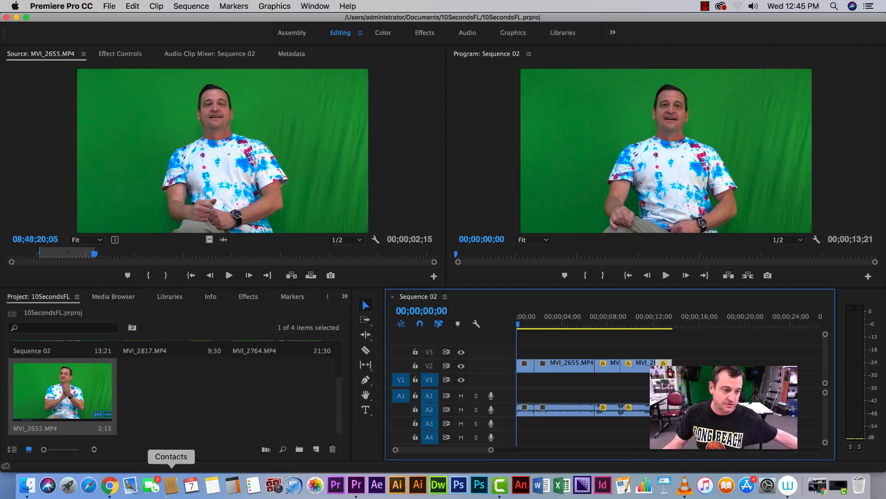
Switch to Chrome and open Google from the bookmarked Mr Jaffe page
click(110, 485)
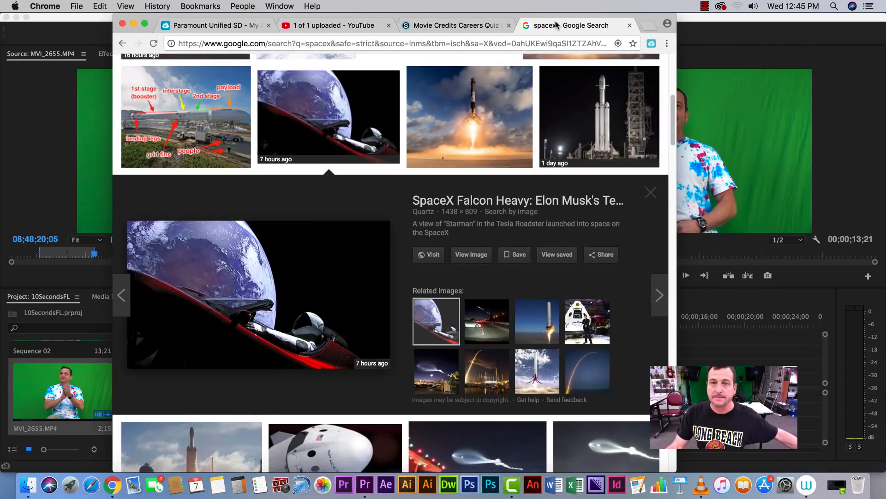
click(122, 43)
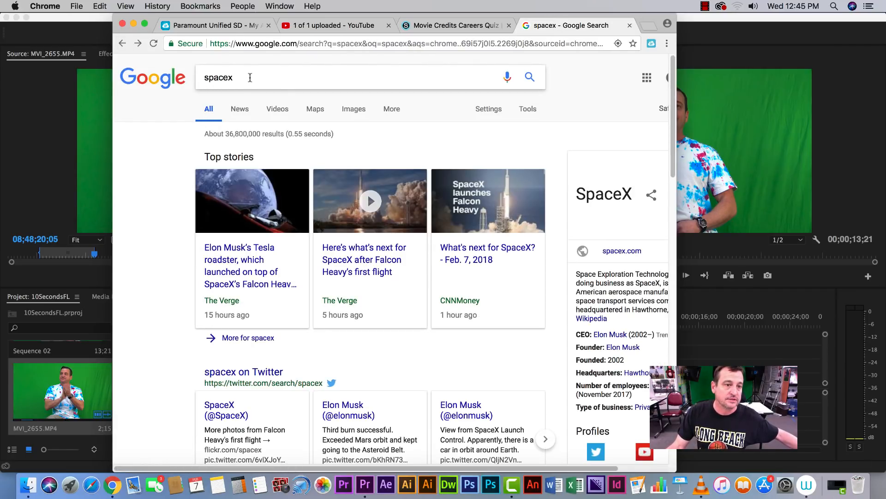
click(122, 43)
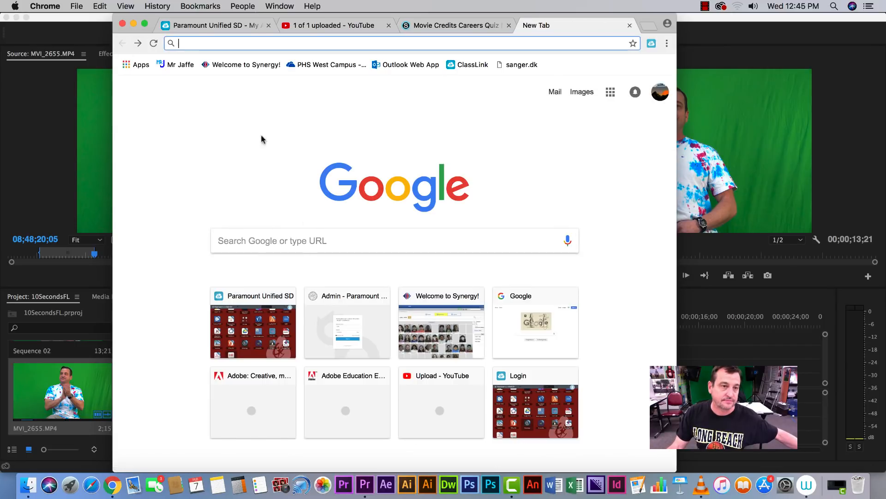
click(167, 66)
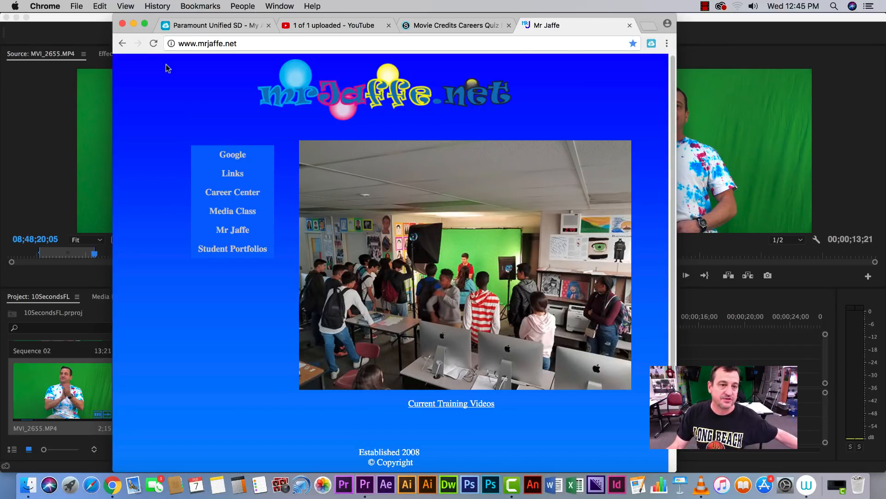
click(225, 156)
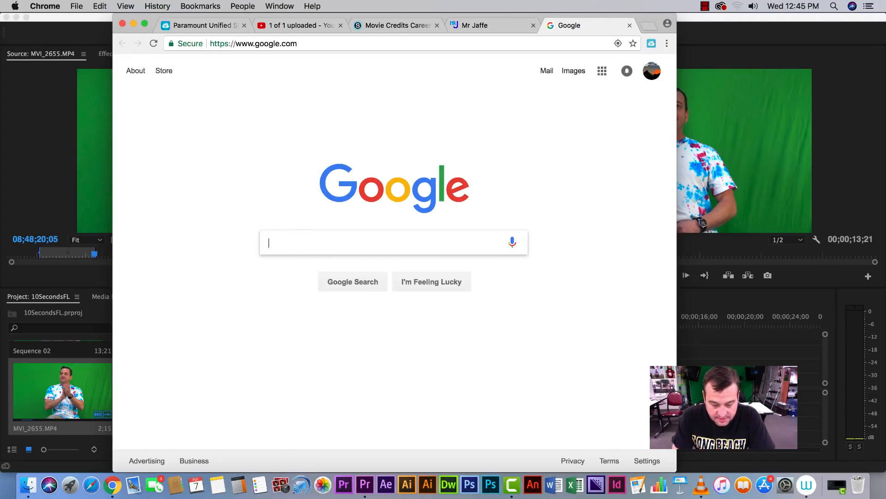
Search Google for spacex and show the image results
text(spacex)
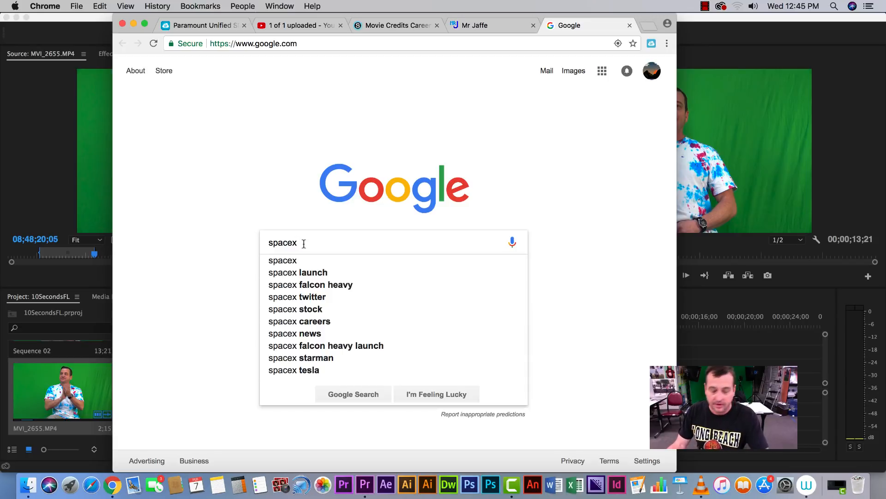
key(Return)
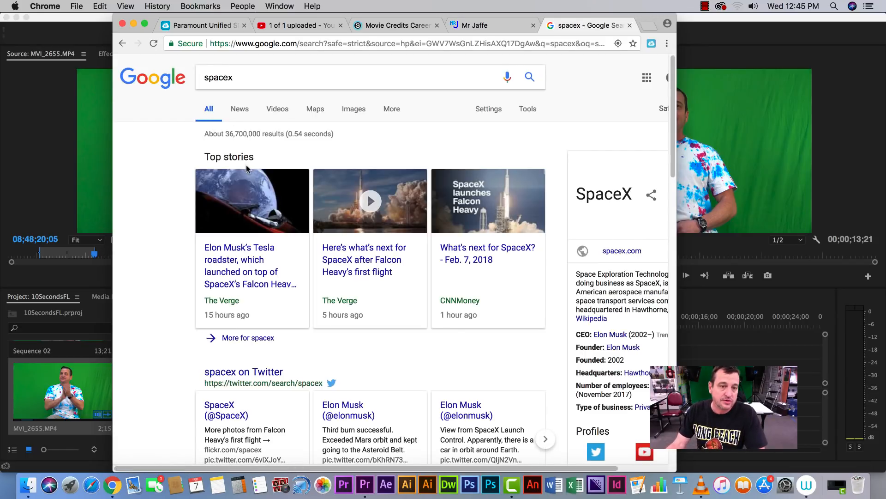
click(352, 110)
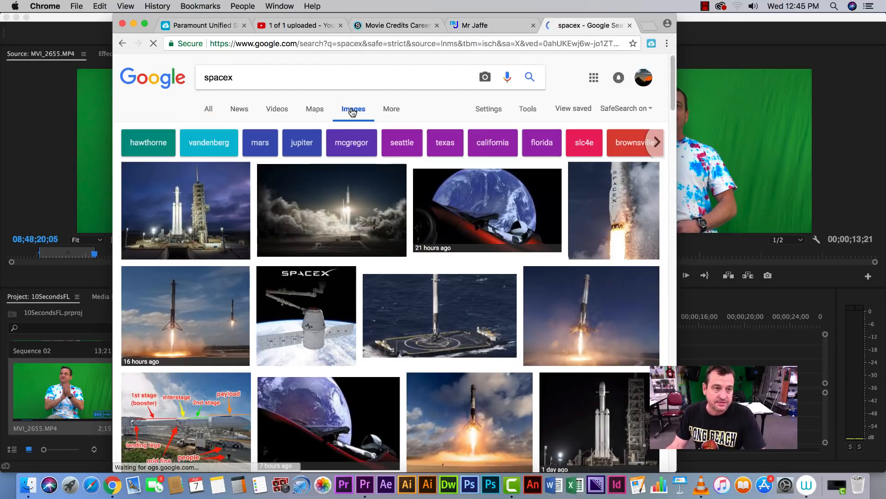
Browse through the spacex image results to pick a background
scroll(337, 262, down, 5)
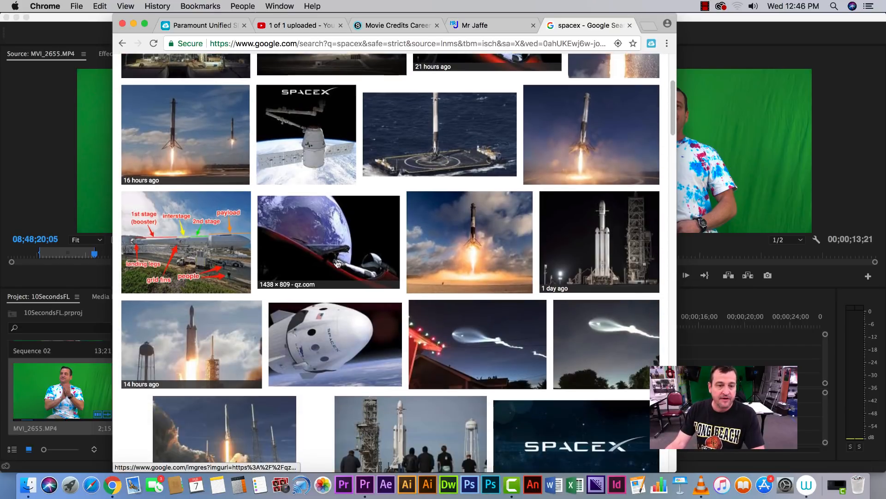
scroll(336, 263, down, 8)
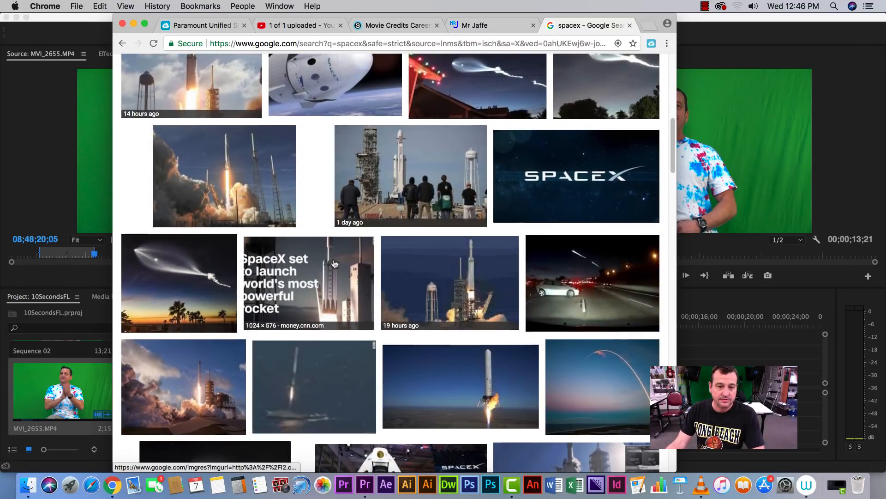
scroll(334, 263, down, 3)
scroll(334, 262, up, 15)
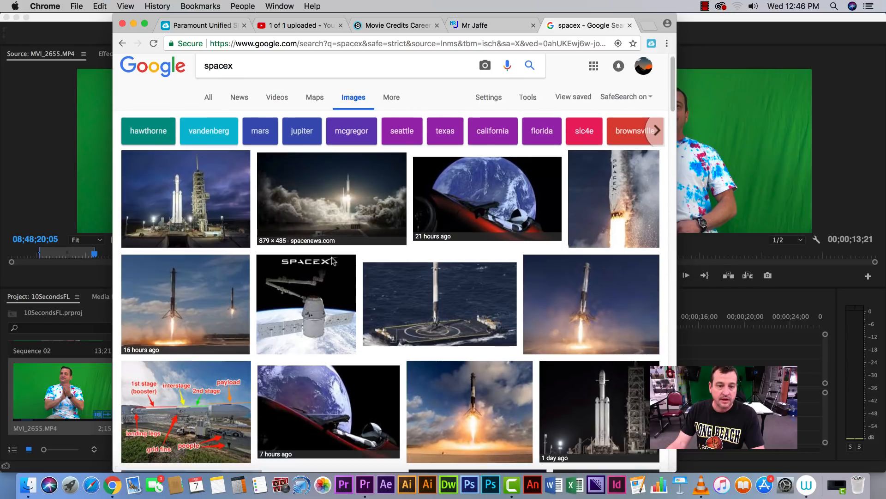
scroll(333, 262, down, 6)
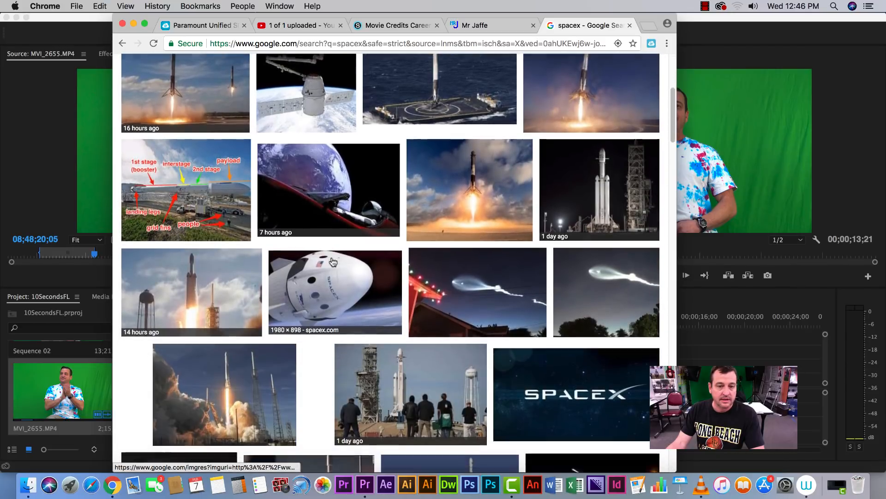
scroll(333, 262, down, 10)
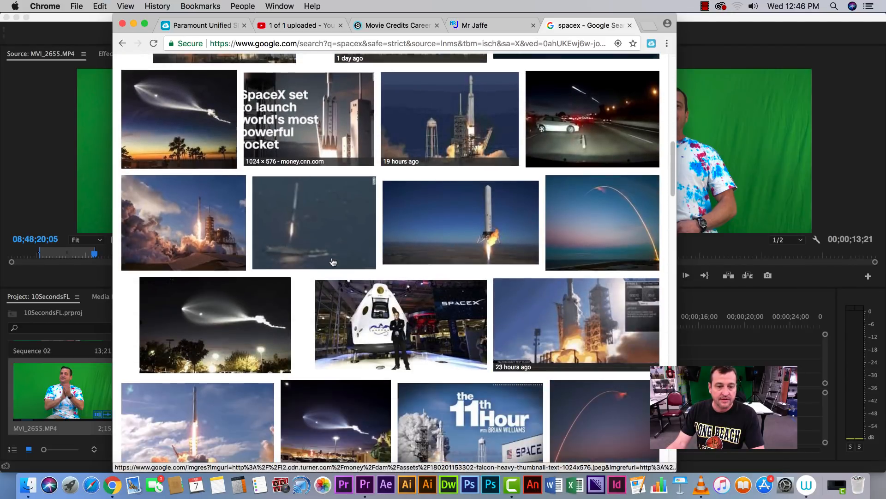
scroll(333, 262, down, 4)
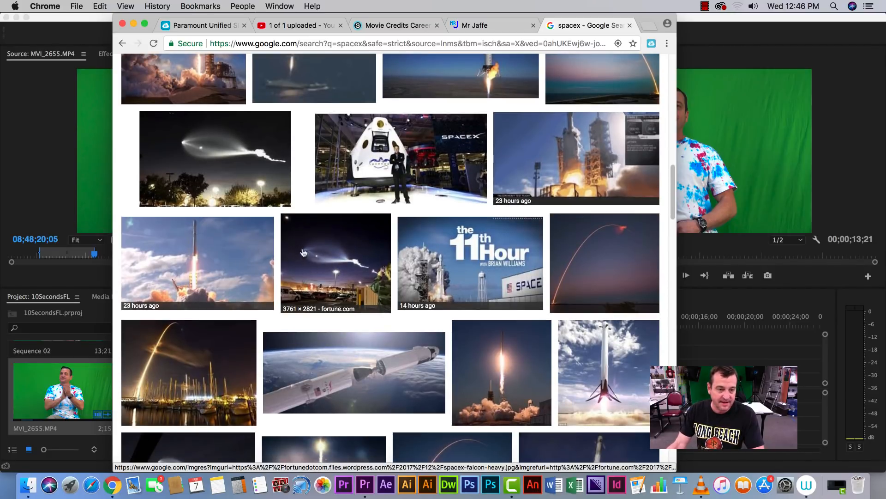
drag(674, 195, 673, 119)
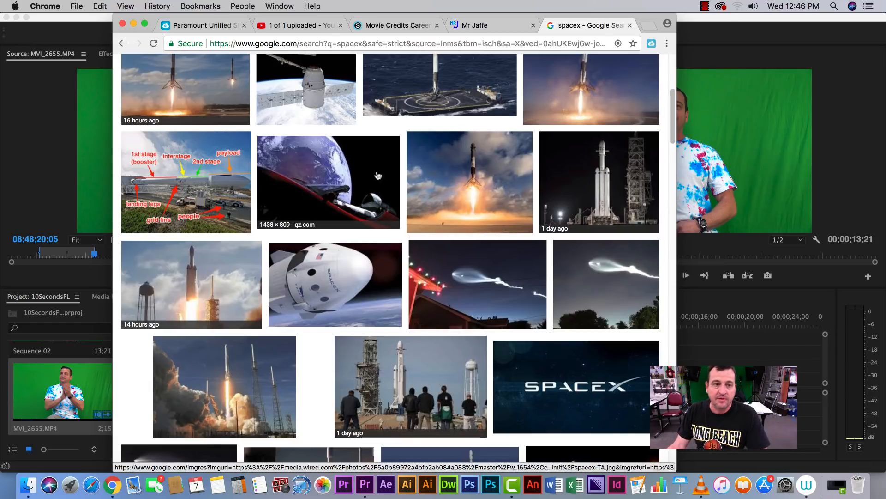
Save the Tesla Starman Earth image into the Documents 10SecondsFL project folder
click(344, 183)
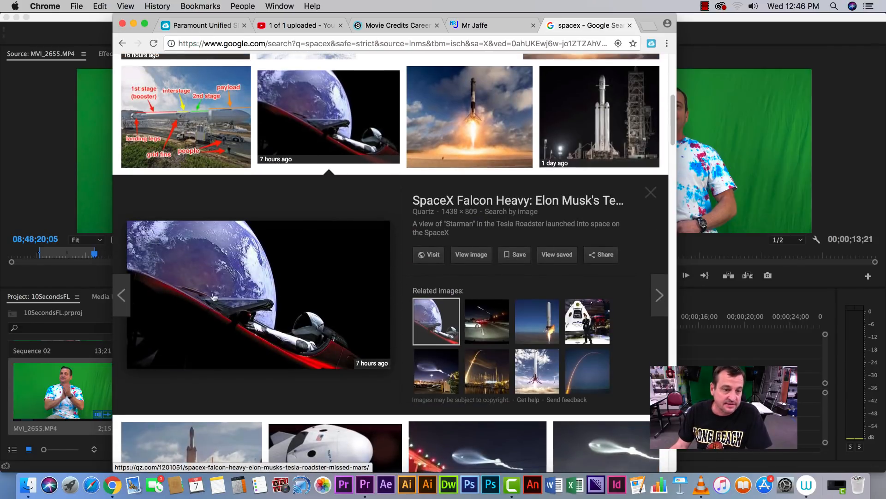
right_click(283, 282)
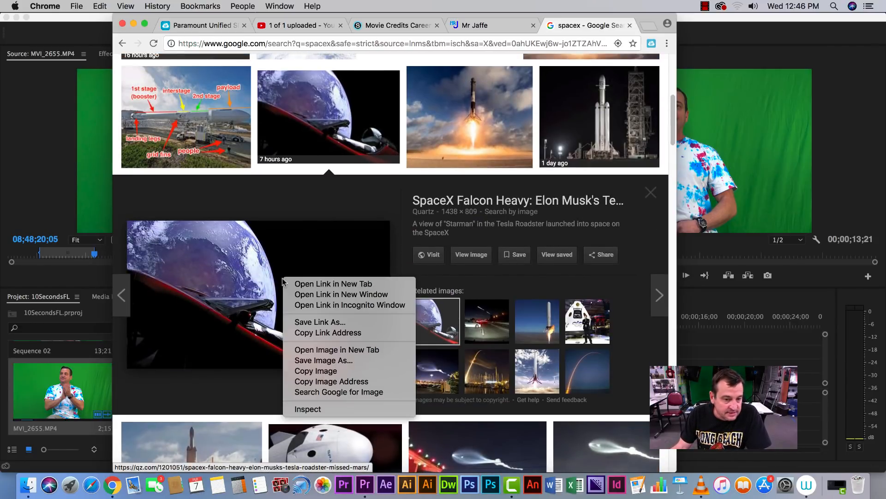
click(321, 361)
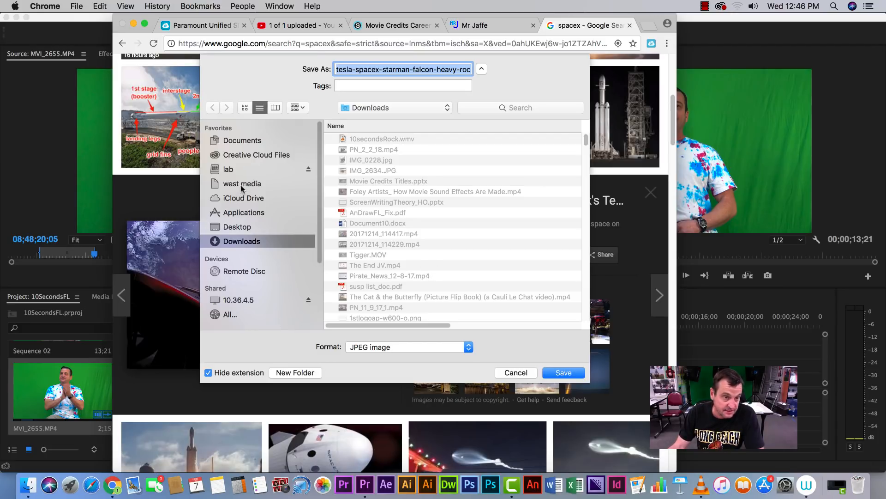
click(231, 141)
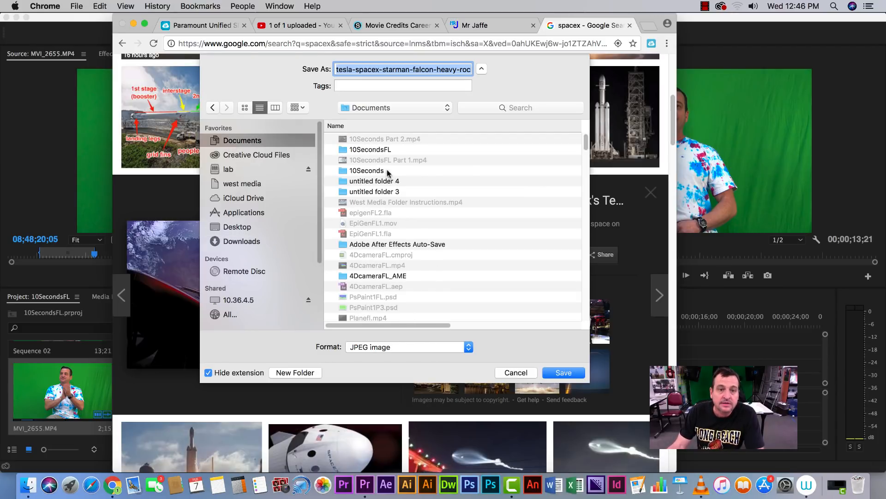
double_click(375, 150)
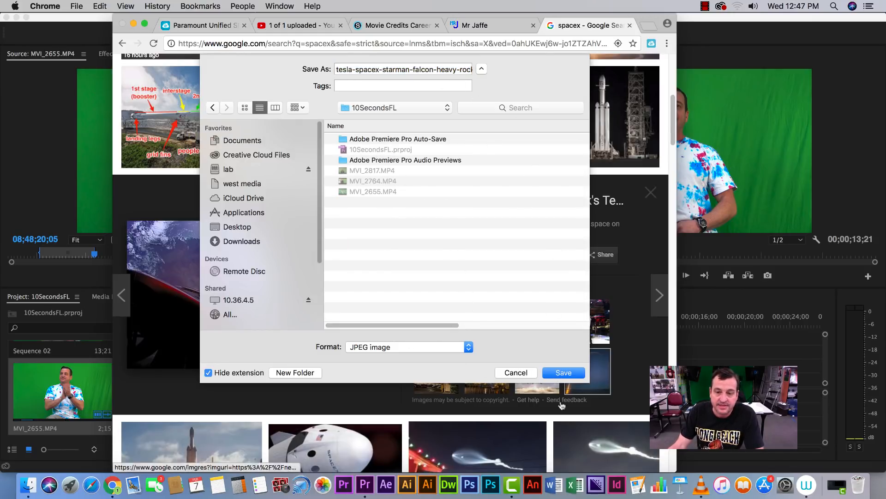
click(565, 373)
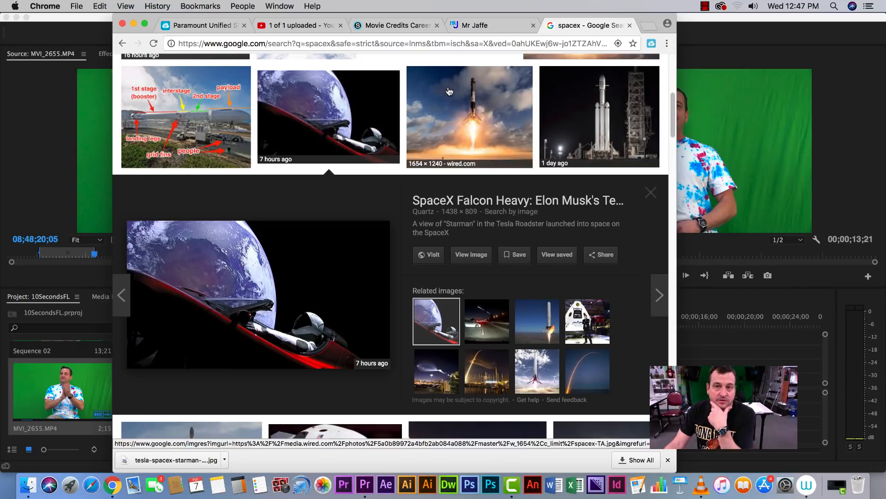
Return to Premiere and import the saved tesla-spacex-starman image into the project
click(134, 25)
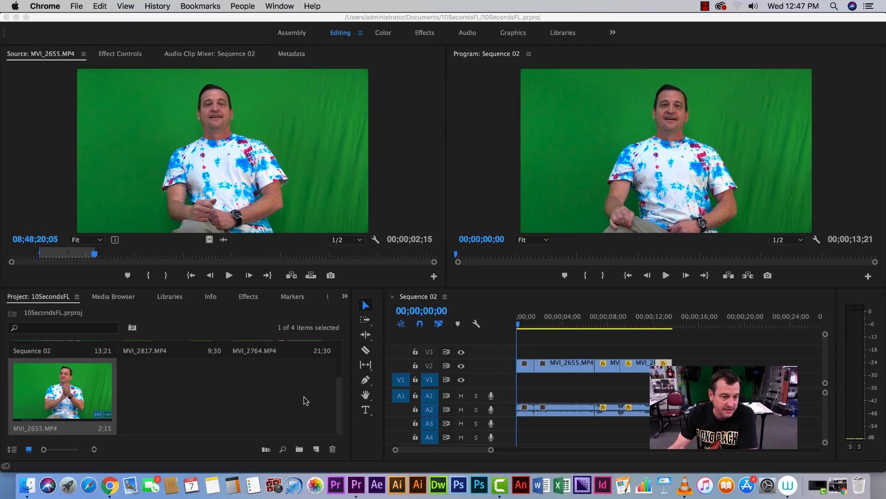
click(339, 402)
scroll(343, 386, up, 3)
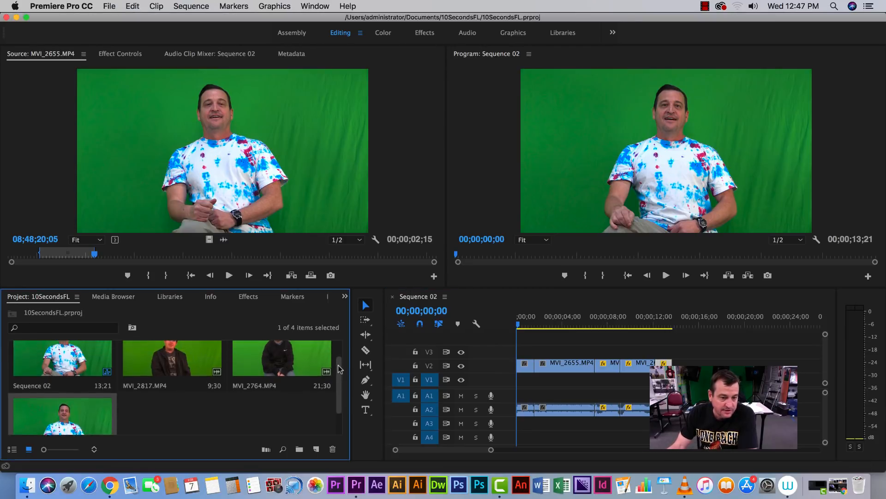
click(109, 6)
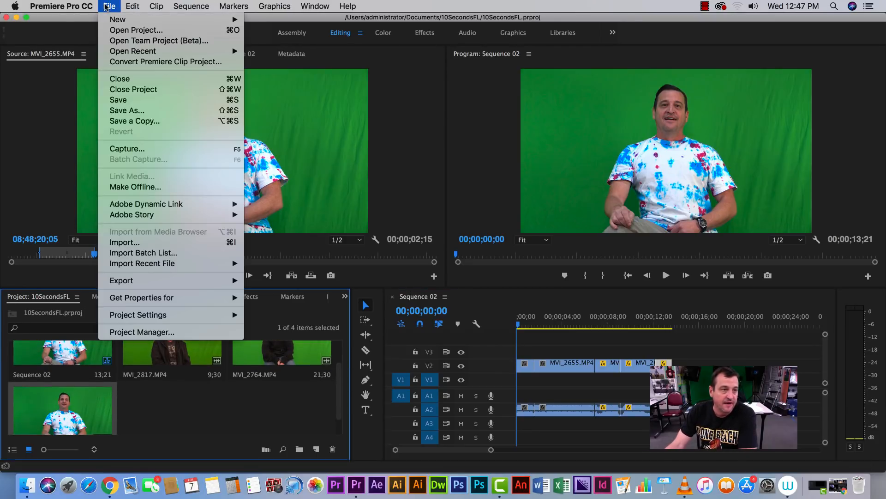
click(122, 240)
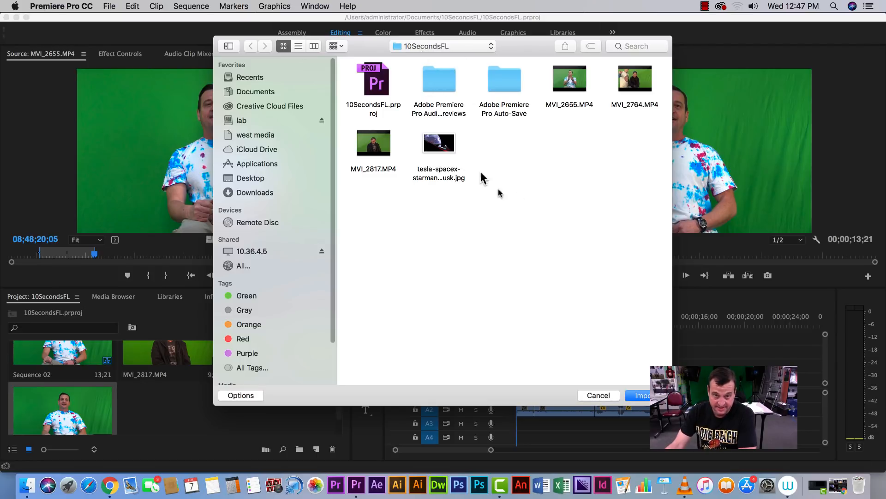
double_click(443, 144)
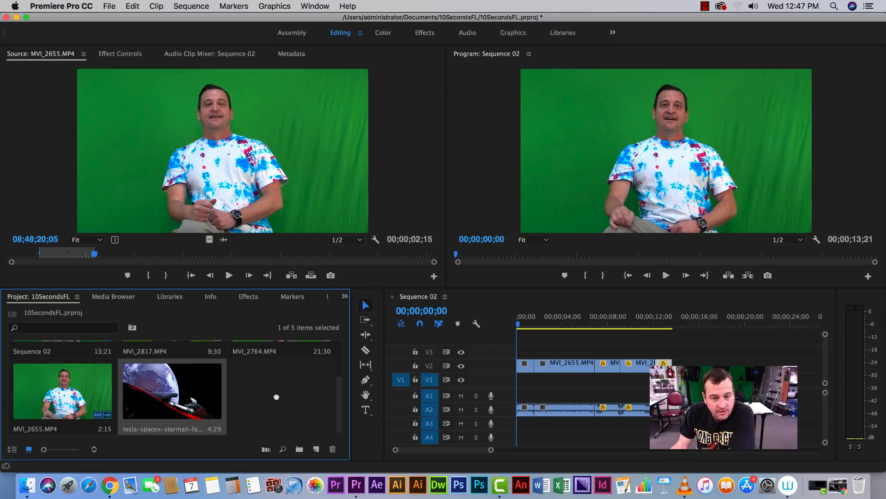
Place the starman image on track V1 at the sequence start and extend it to about 13 seconds
drag(276, 396, 518, 382)
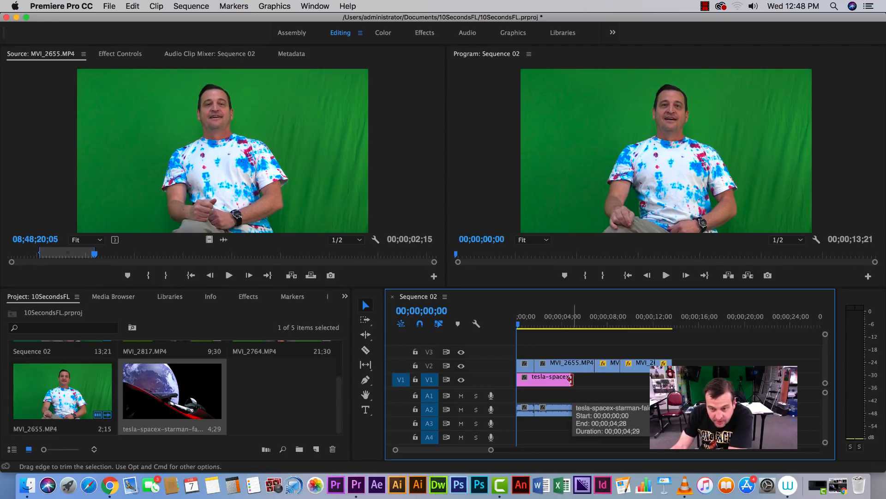
drag(571, 378, 671, 379)
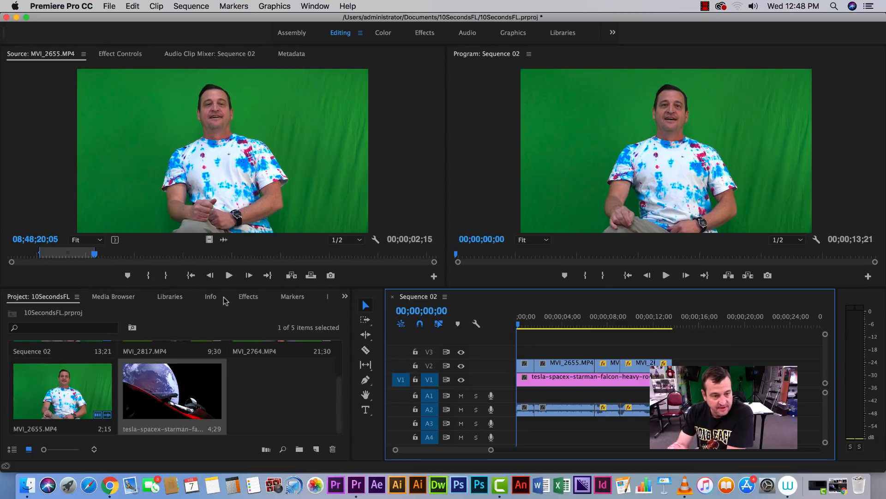
Search the Effects panel for key to list the Keying video effects
click(247, 297)
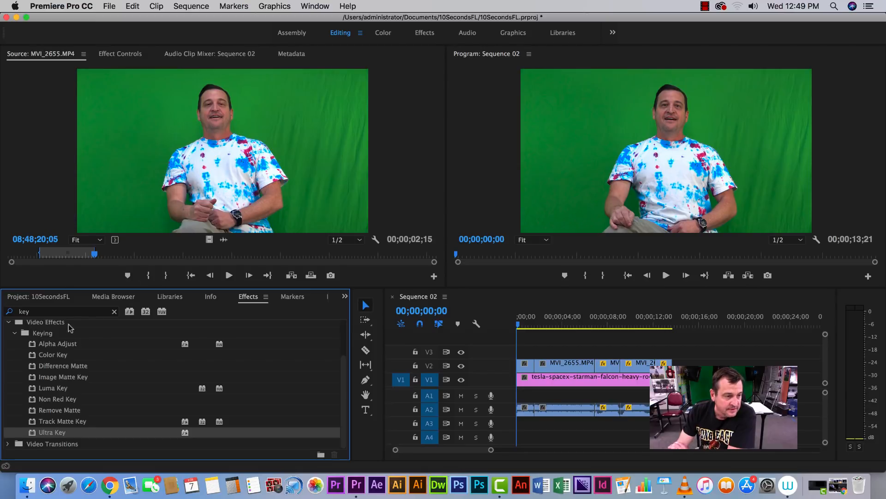
click(35, 312)
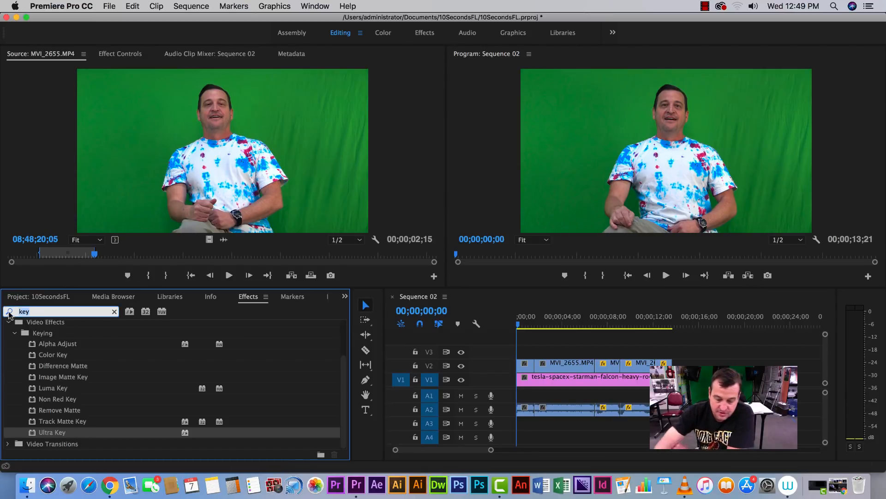
key(BackSpace)
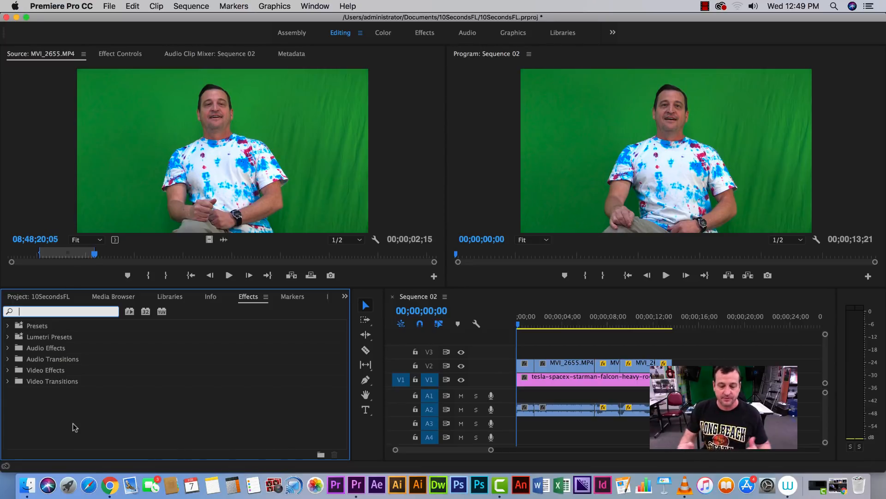
text(key)
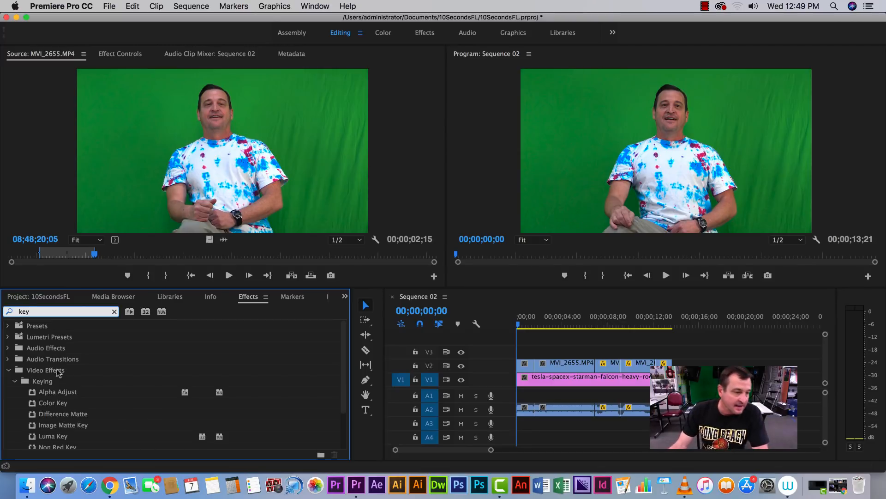
drag(342, 345, 342, 380)
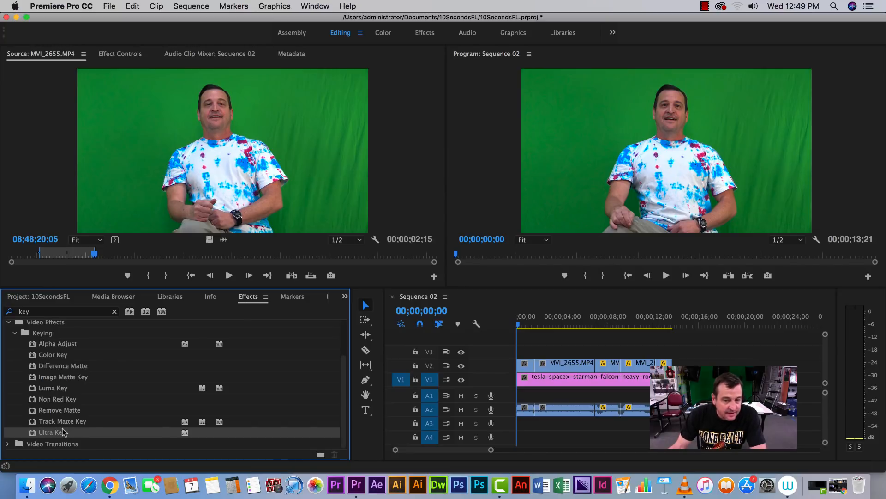
Apply the Ultra Key effect to each of the green-screen clip segments on track V2
drag(66, 432, 607, 367)
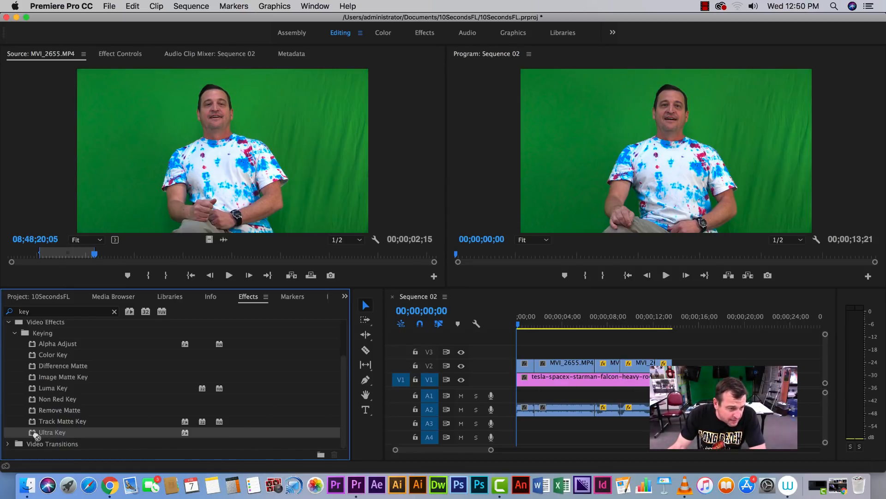
drag(33, 436, 527, 367)
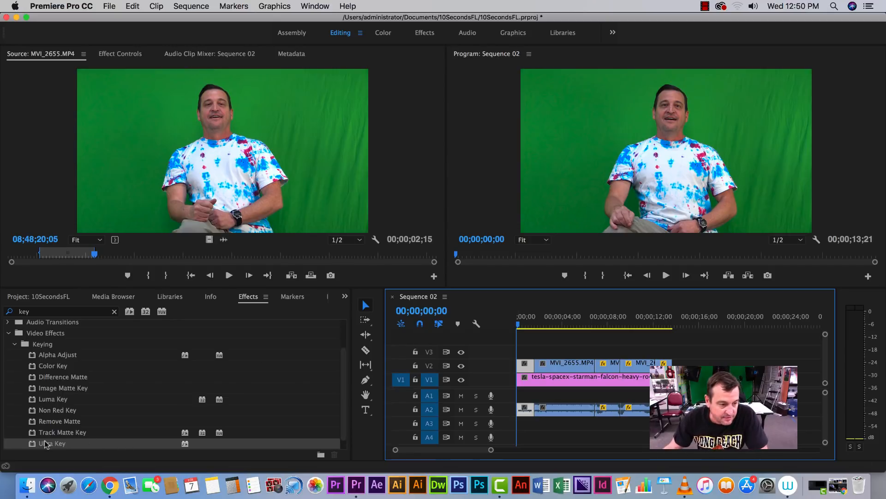
drag(45, 443, 529, 367)
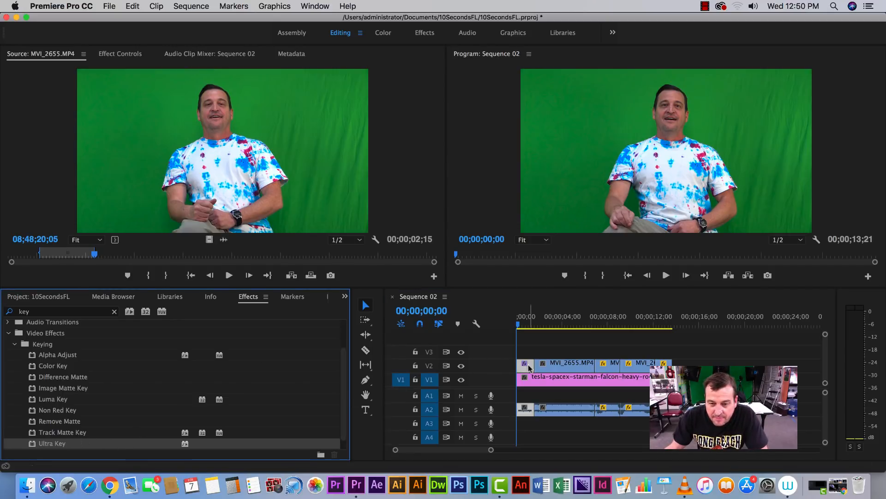
scroll(96, 438, up, 2)
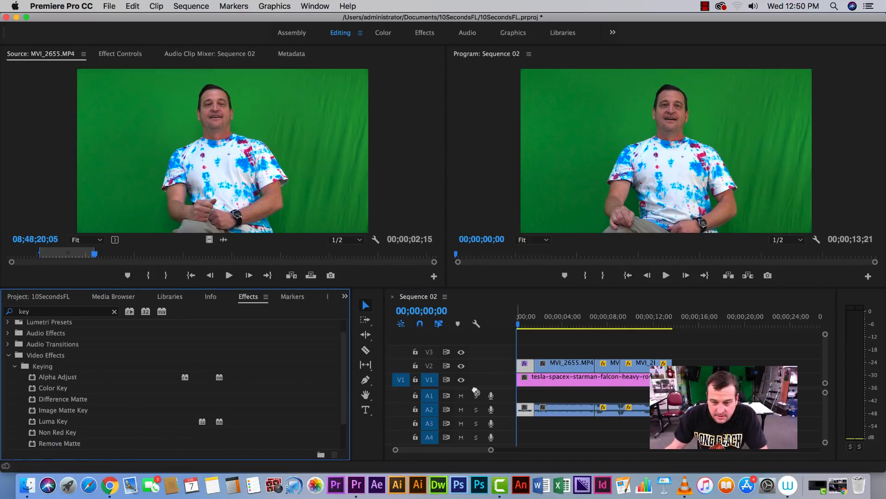
click(552, 369)
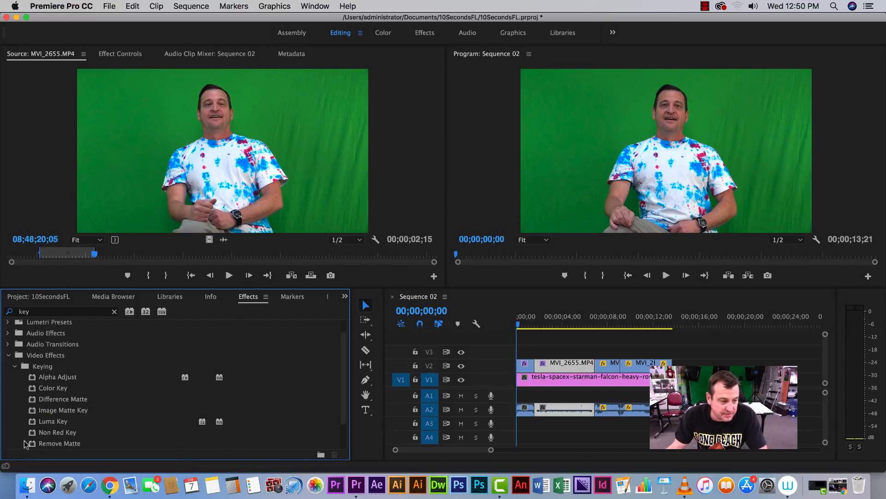
scroll(96, 424, down, 3)
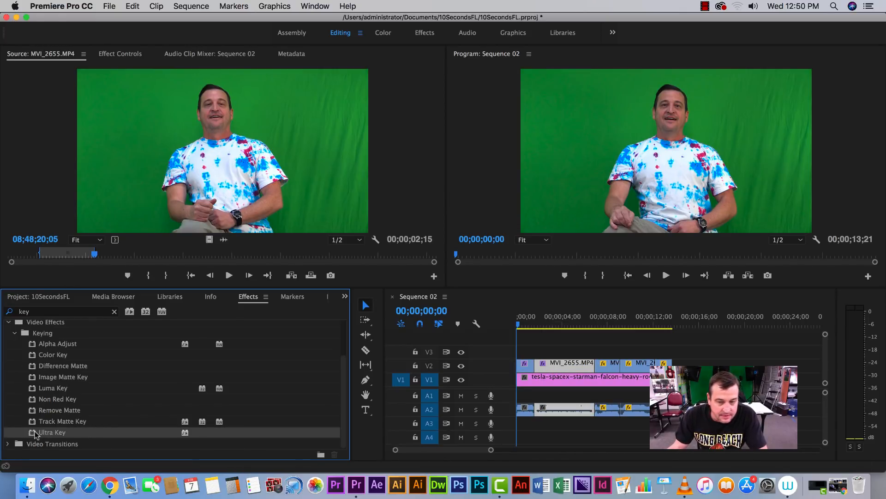
drag(36, 434, 607, 365)
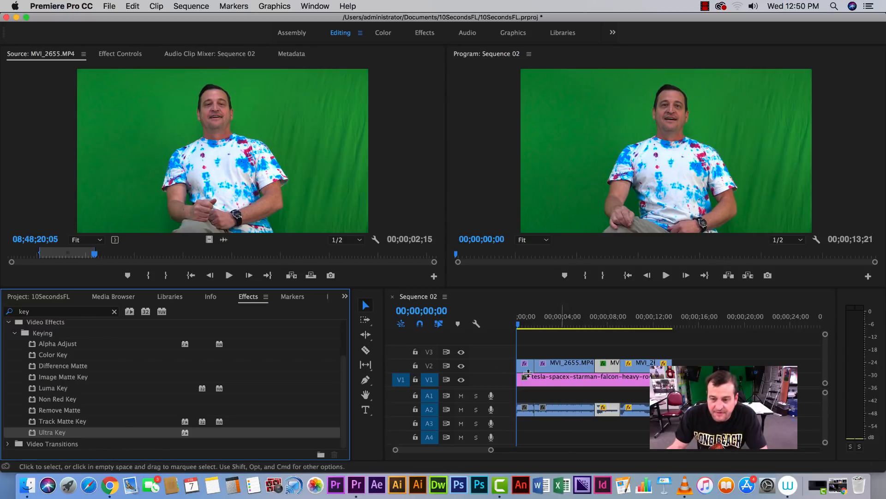
drag(37, 434, 638, 365)
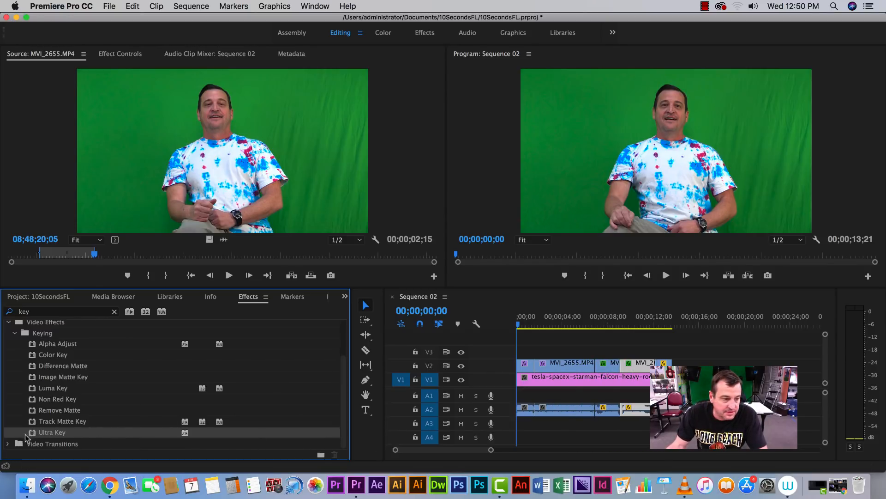
drag(32, 434, 669, 368)
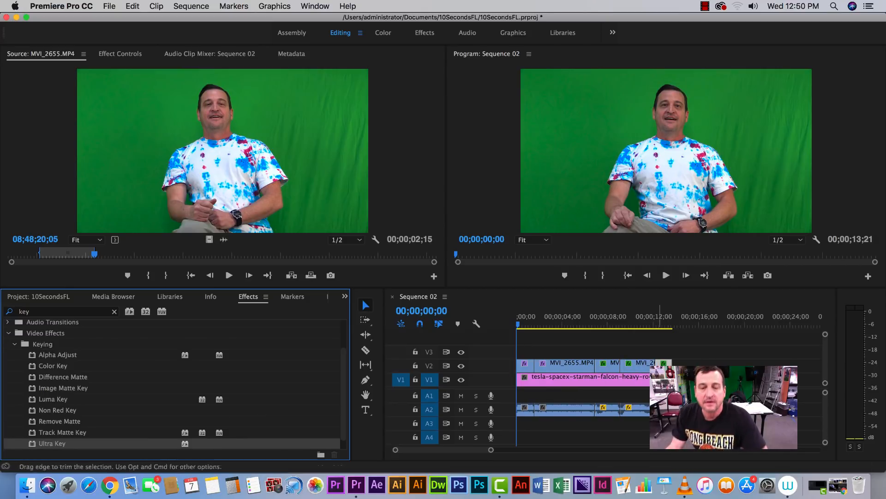
drag(517, 323, 516, 324)
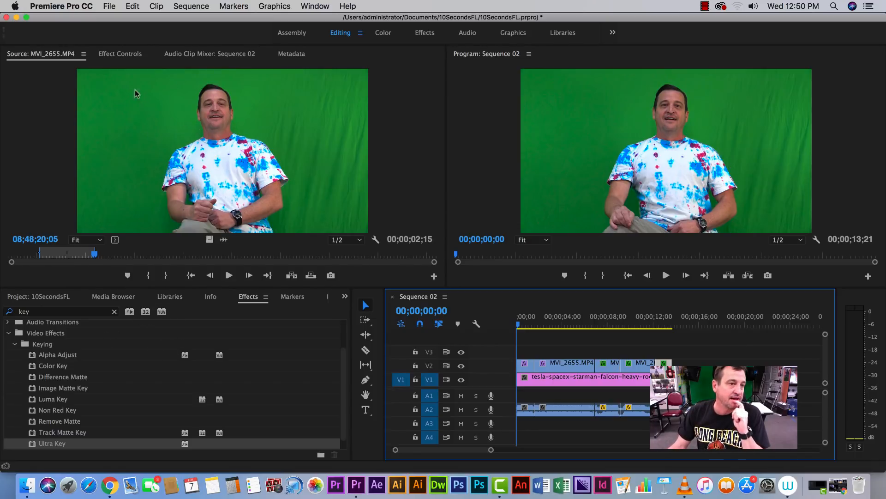
Open the first green-screen clip's effect settings and collapse Motion to show its Ultra Key controls
click(116, 57)
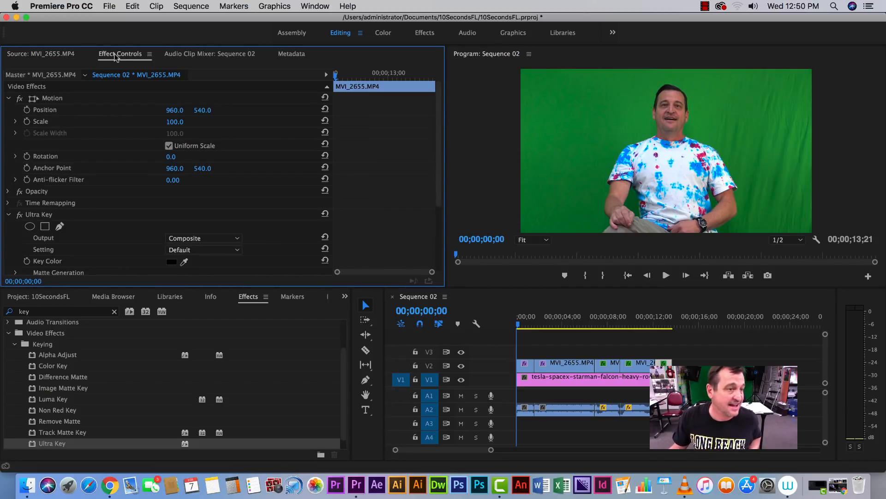
click(524, 367)
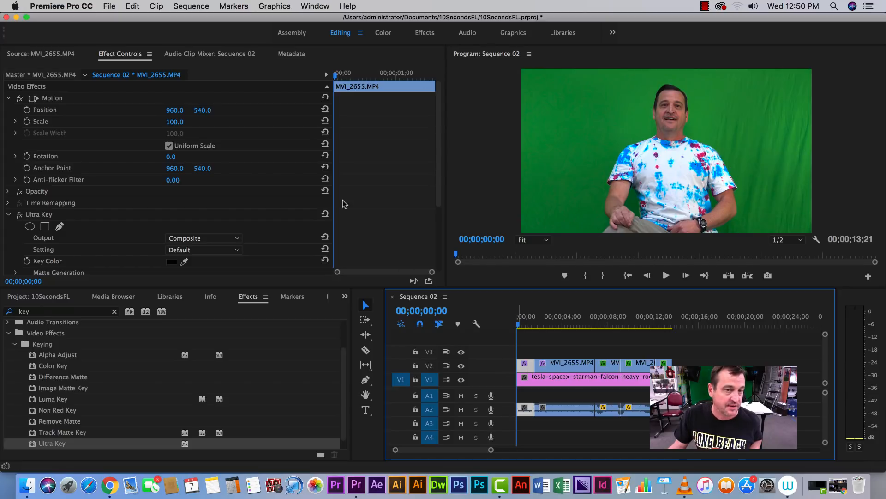
click(9, 98)
click(8, 99)
click(8, 98)
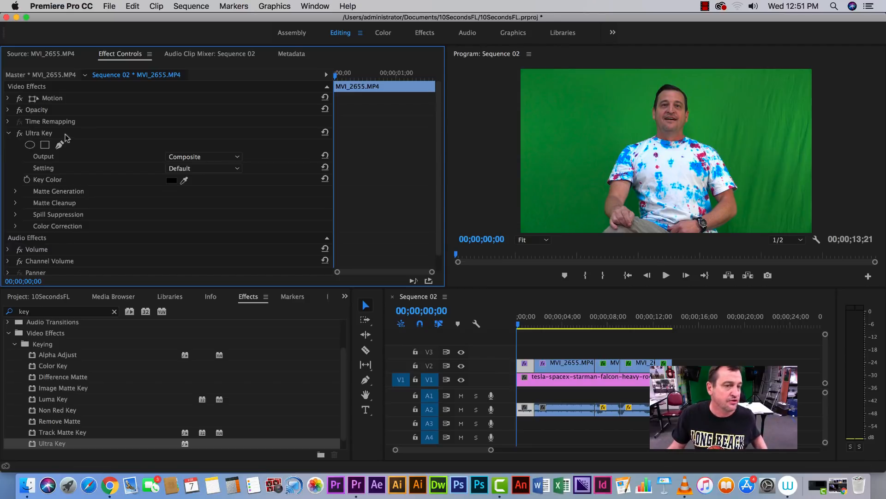
scroll(440, 138, down, 1)
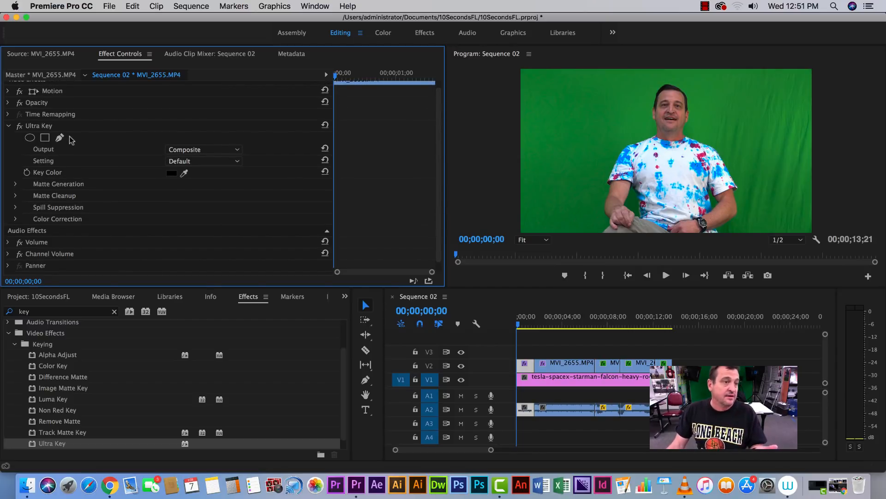
click(41, 128)
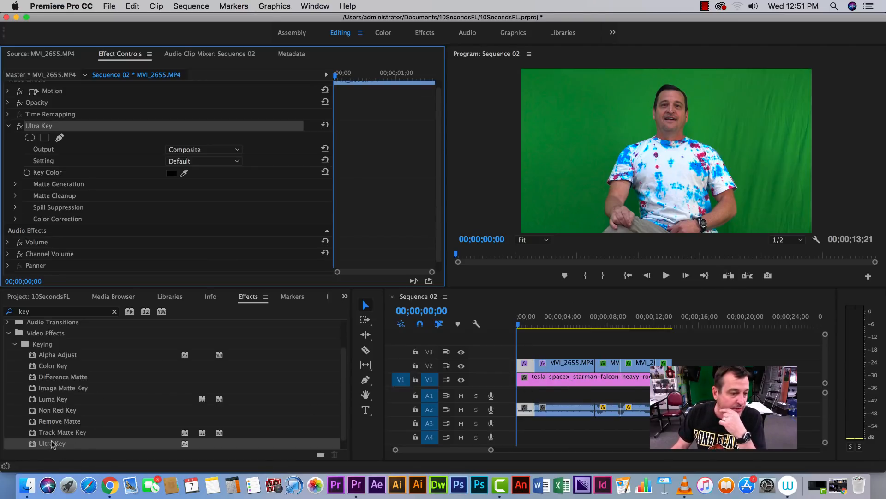
drag(52, 444, 520, 366)
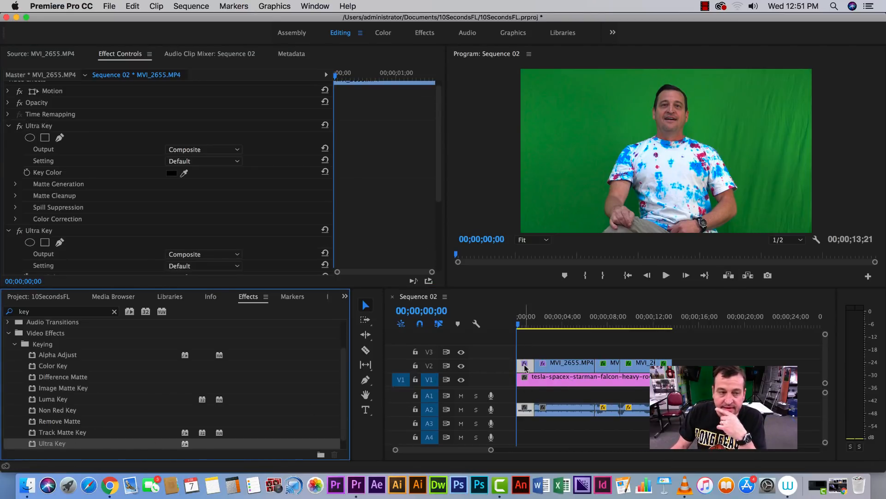
click(36, 232)
key(Delete)
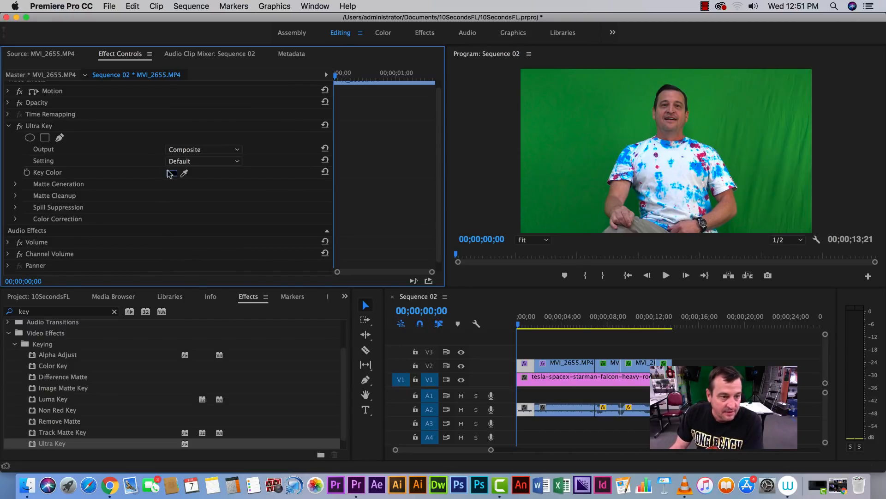
Sample the green backdrop as the first clip's Ultra Key colour and set Setting to Aggressive
drag(187, 172, 601, 120)
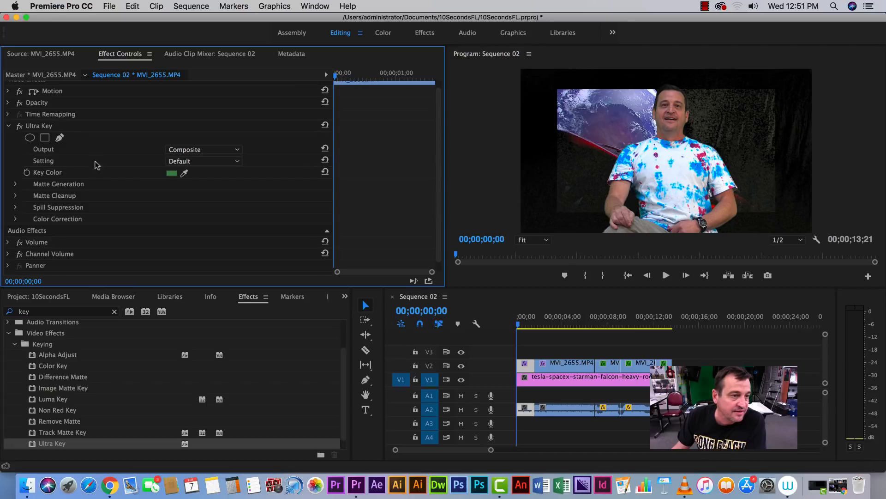
click(236, 161)
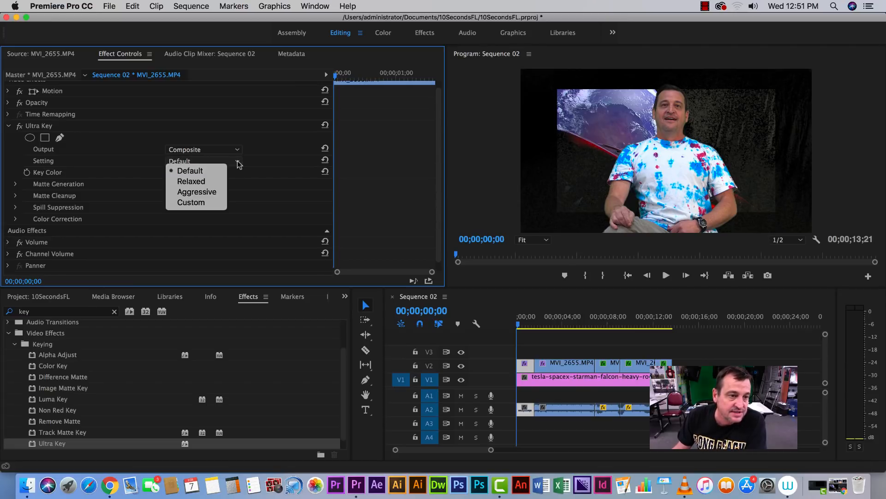
click(190, 192)
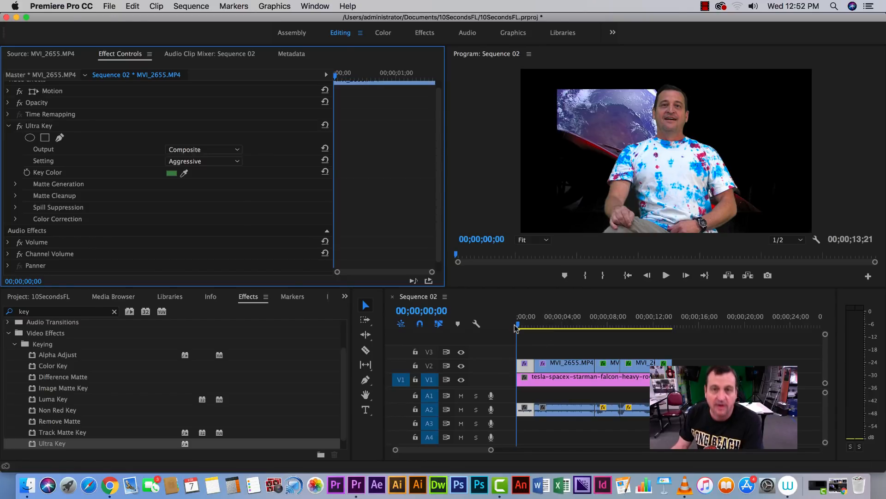
On the second clip segment, sample the green backdrop as the Ultra Key colour and set Setting to Aggressive
drag(520, 327, 549, 330)
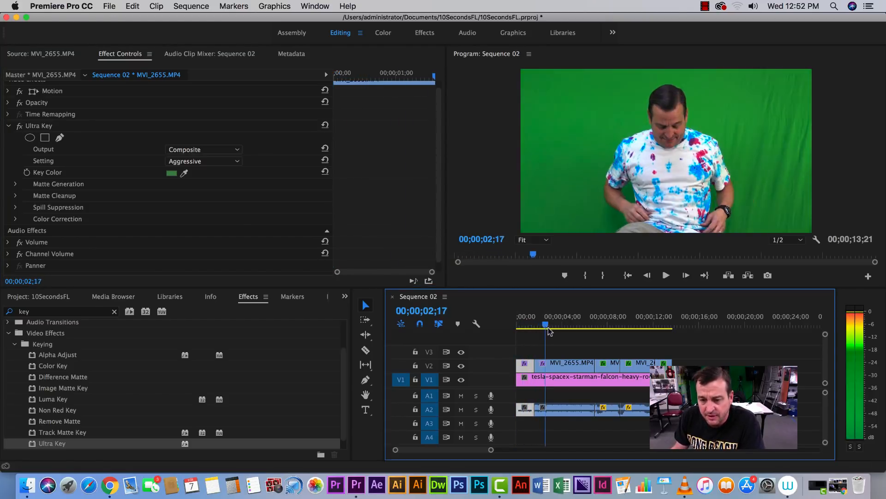
click(559, 369)
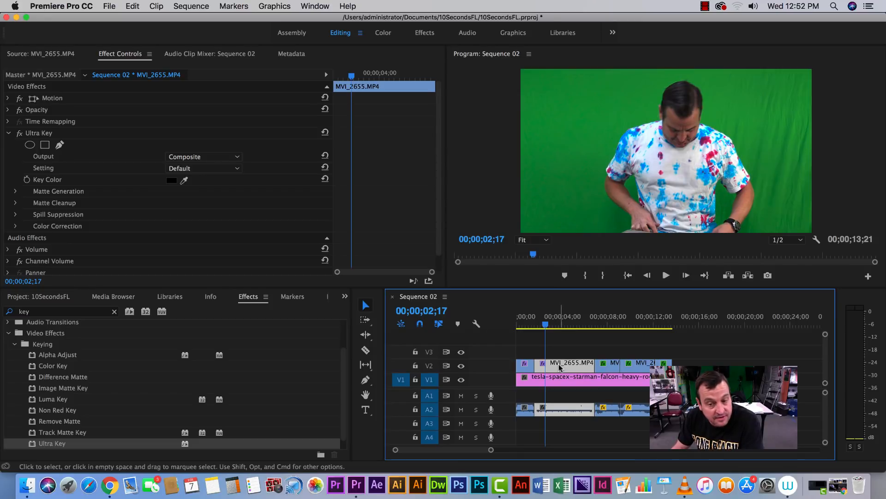
click(191, 178)
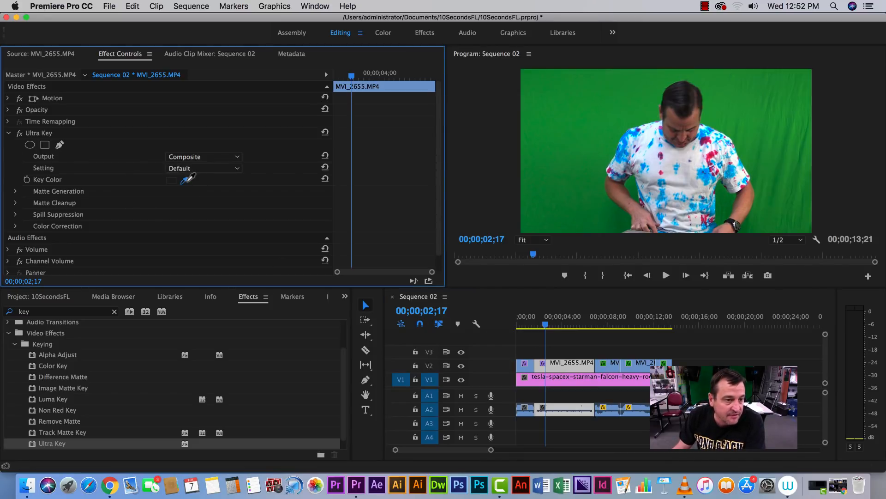
click(585, 132)
click(238, 169)
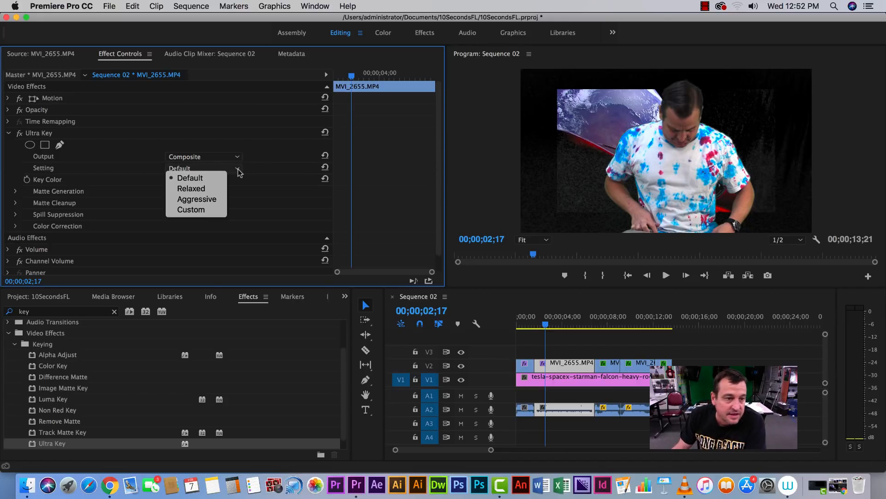
click(203, 200)
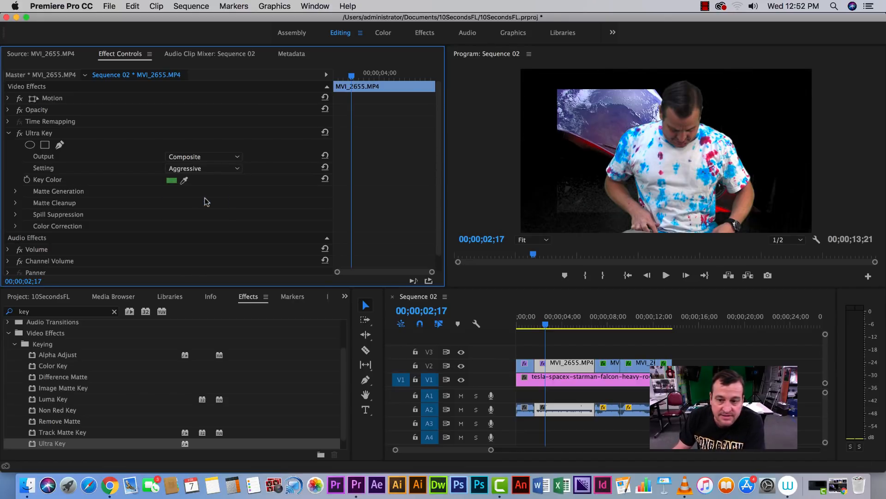
On the third clip segment, sample the green backdrop as the Ultra Key colour and set Setting to Aggressive
drag(546, 325, 603, 326)
click(613, 366)
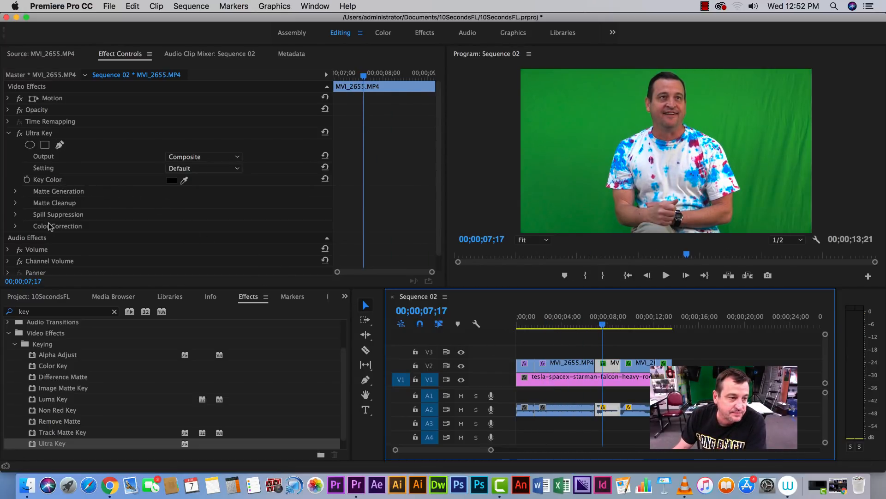
click(184, 180)
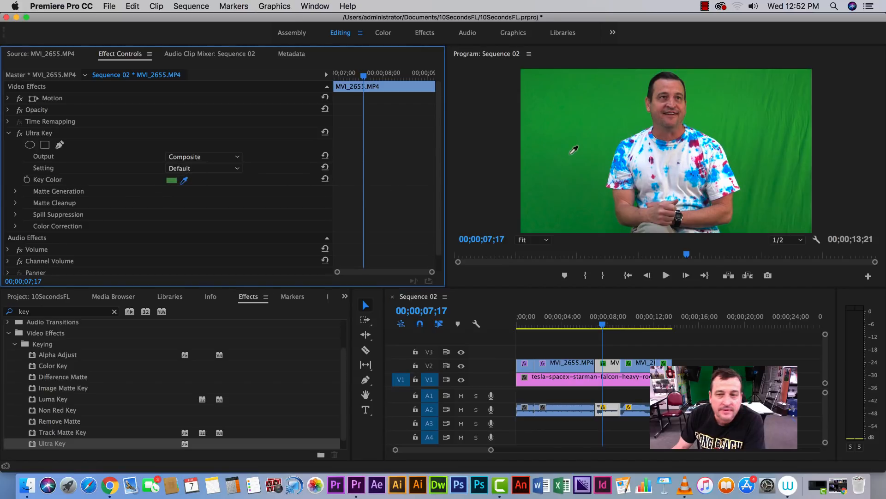
click(573, 149)
click(181, 169)
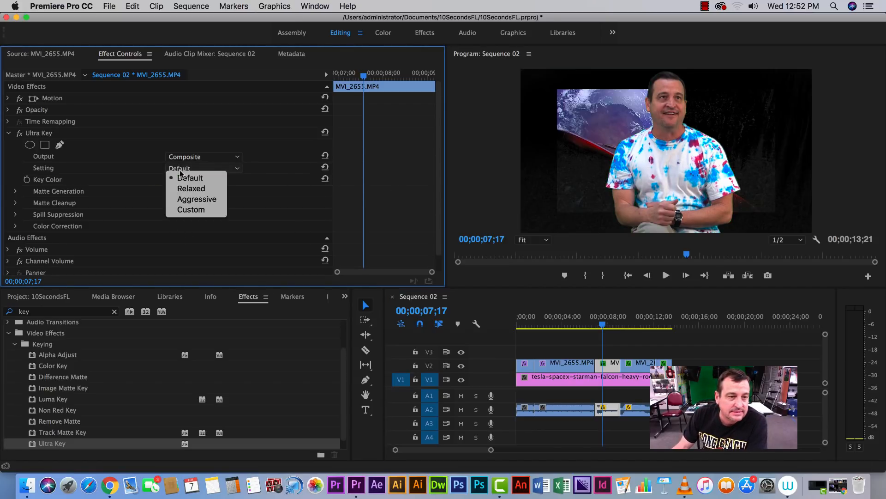
click(177, 199)
On the fourth clip segment, sample the green backdrop as the Ultra Key colour and set Setting to Aggressive
drag(623, 328, 632, 329)
click(644, 365)
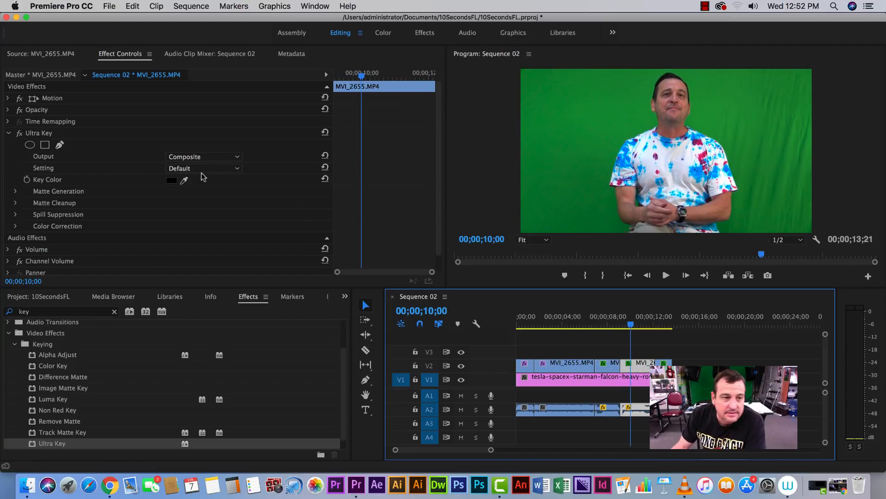
click(184, 180)
click(600, 159)
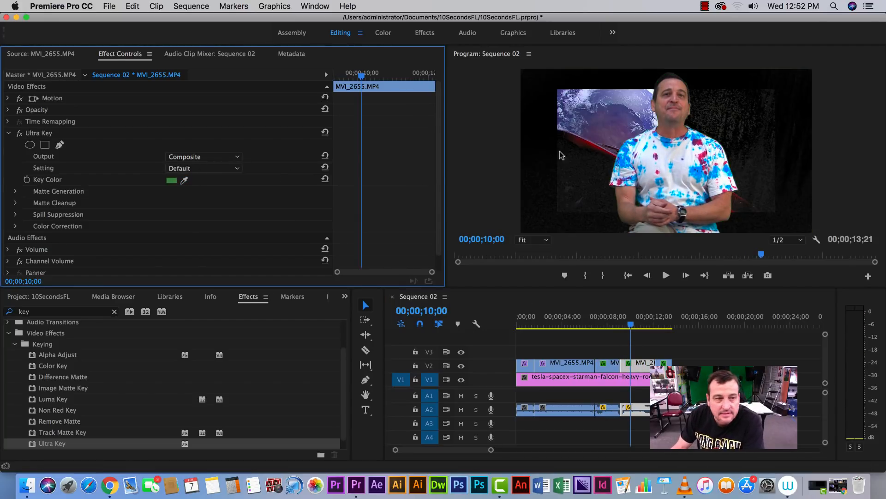
click(236, 170)
click(203, 199)
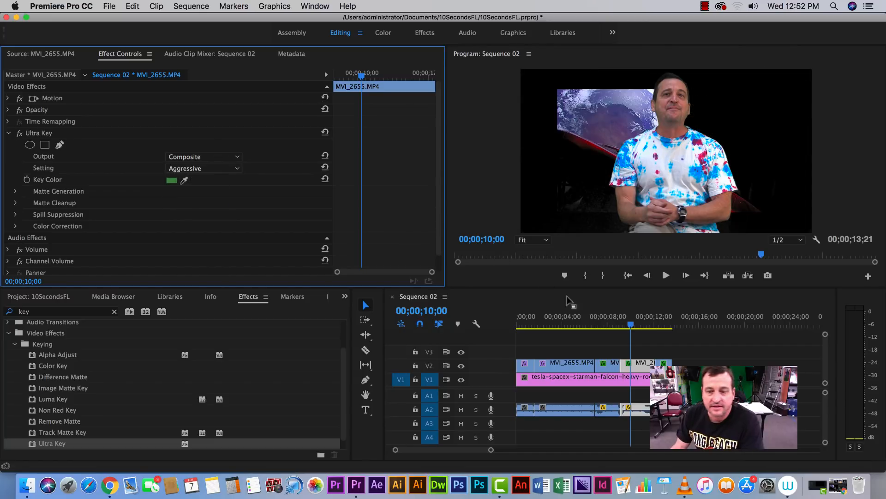
On the fifth clip segment, sample the green backdrop as the Ultra Key colour and set Setting to Aggressive
drag(632, 325, 663, 325)
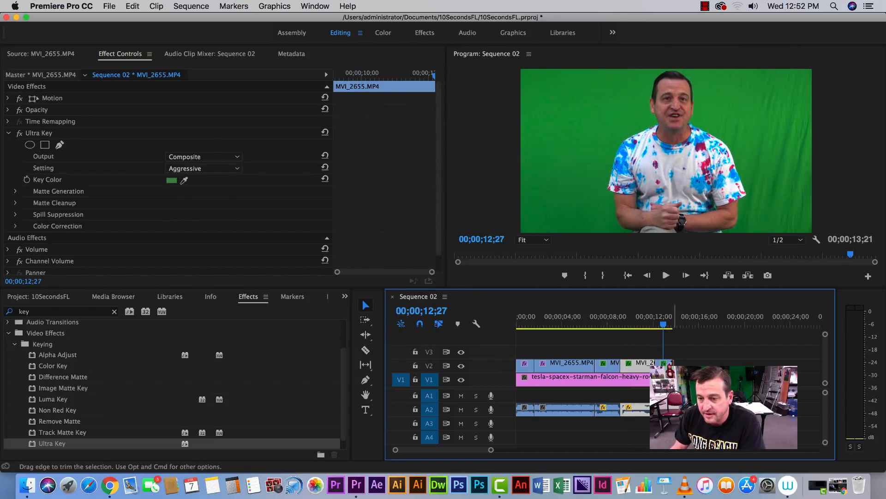
click(184, 180)
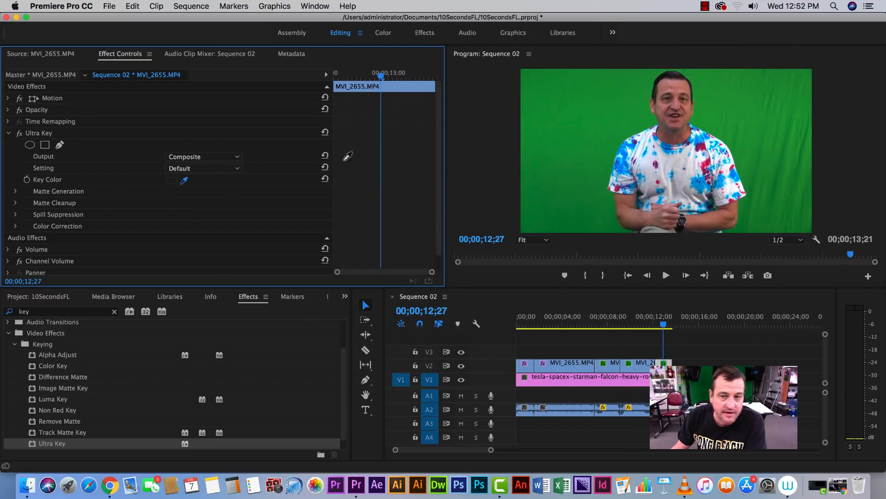
click(596, 119)
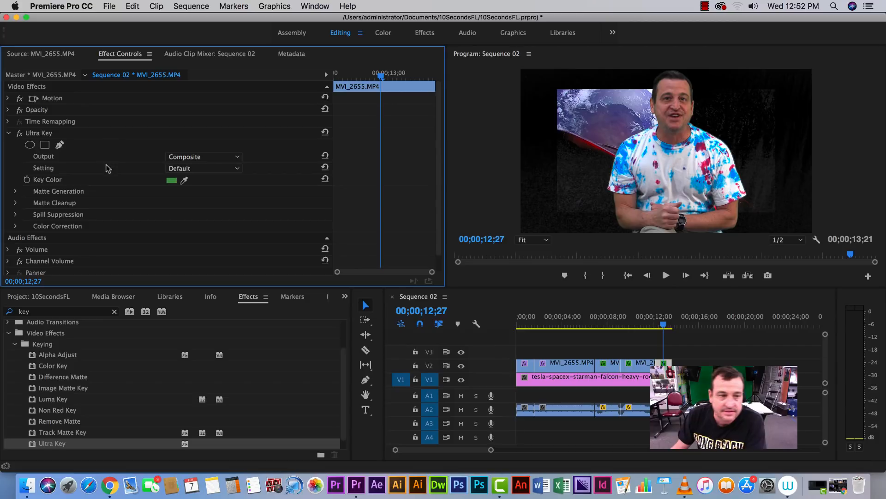
click(183, 169)
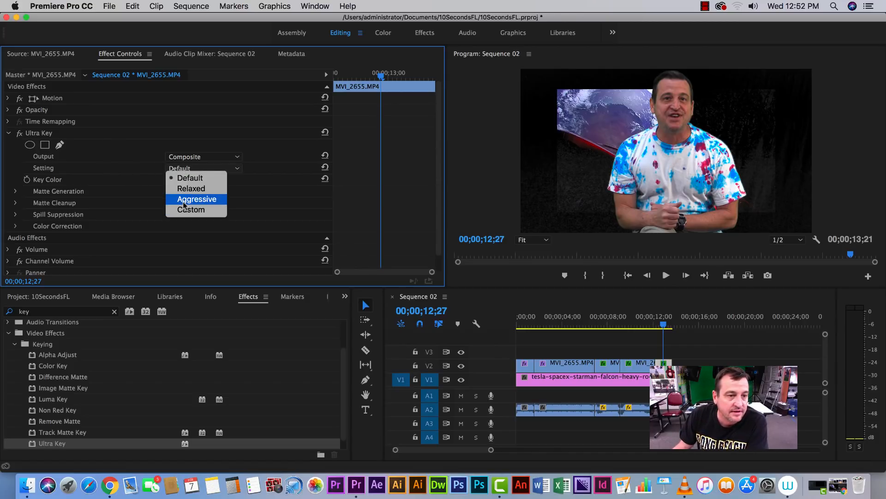
click(185, 200)
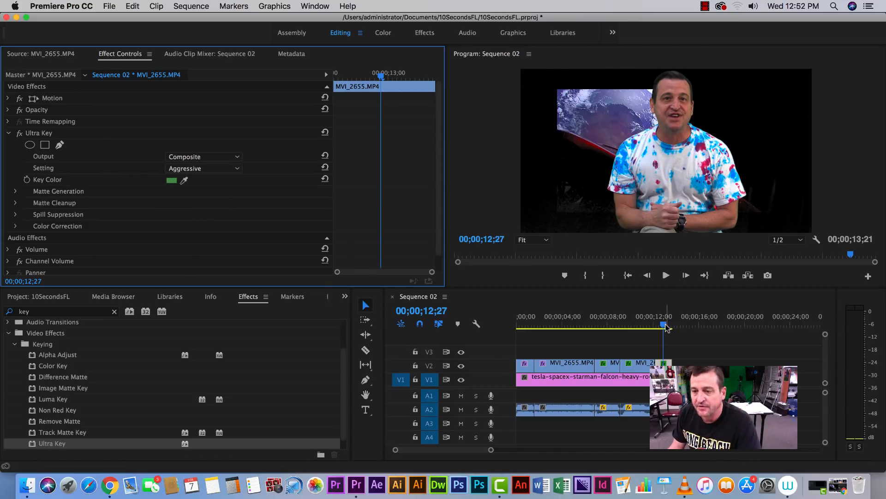
Scale the SpaceX background image on V1 up to 136
drag(665, 326, 664, 329)
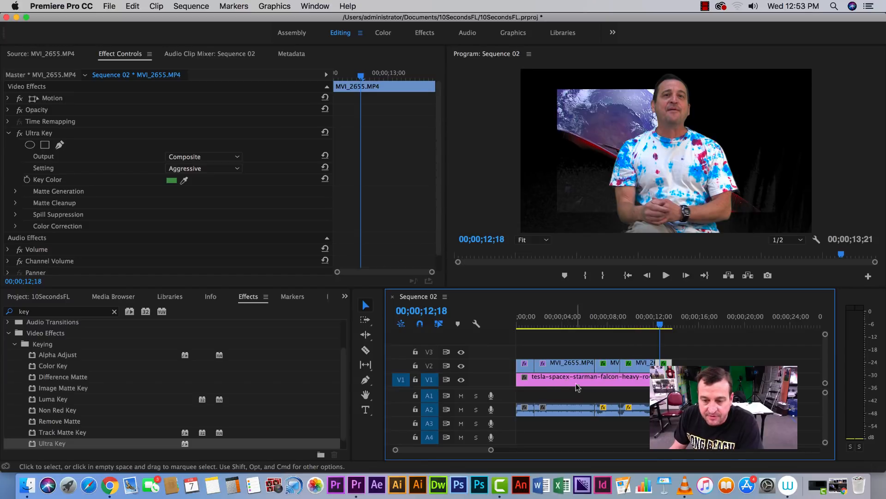
drag(662, 325, 543, 372)
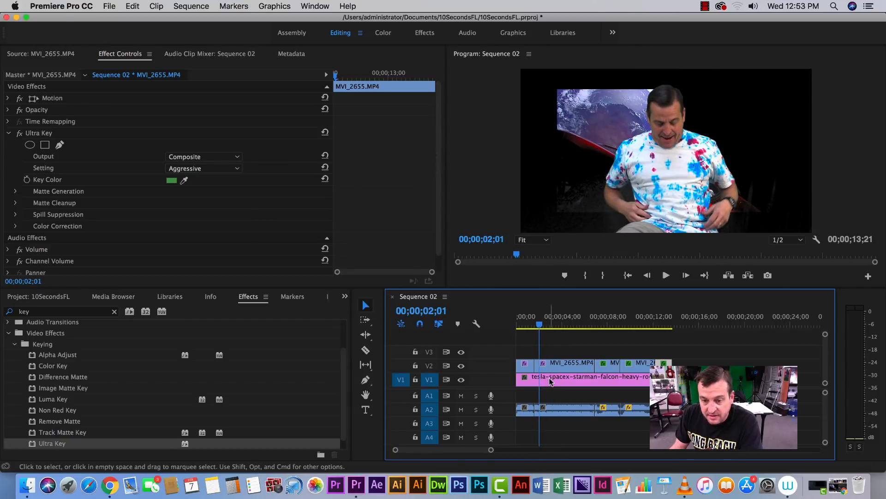
click(551, 380)
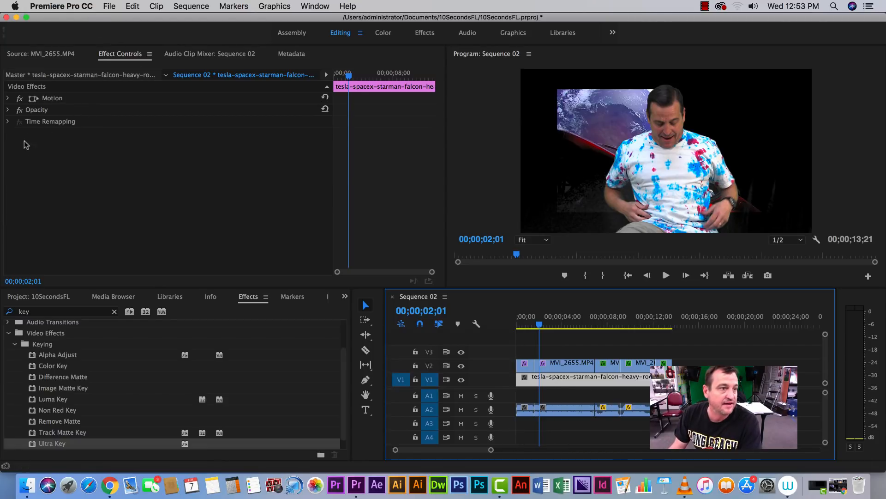
click(7, 98)
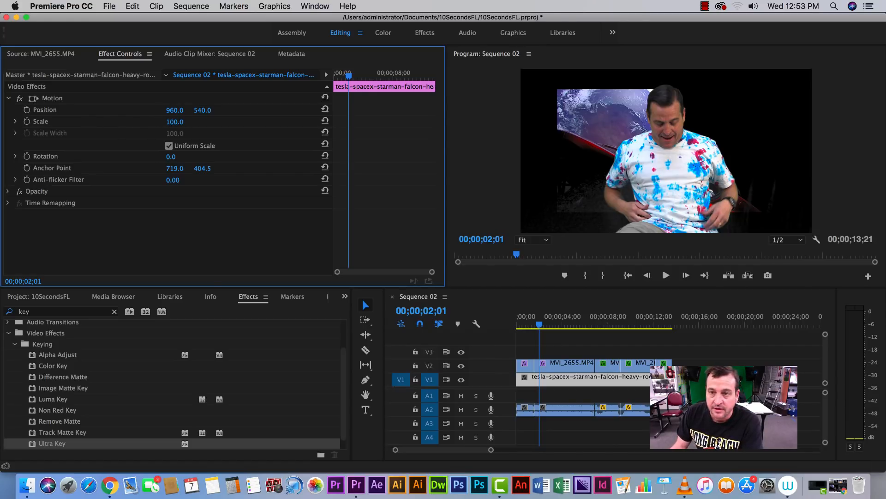
click(173, 121)
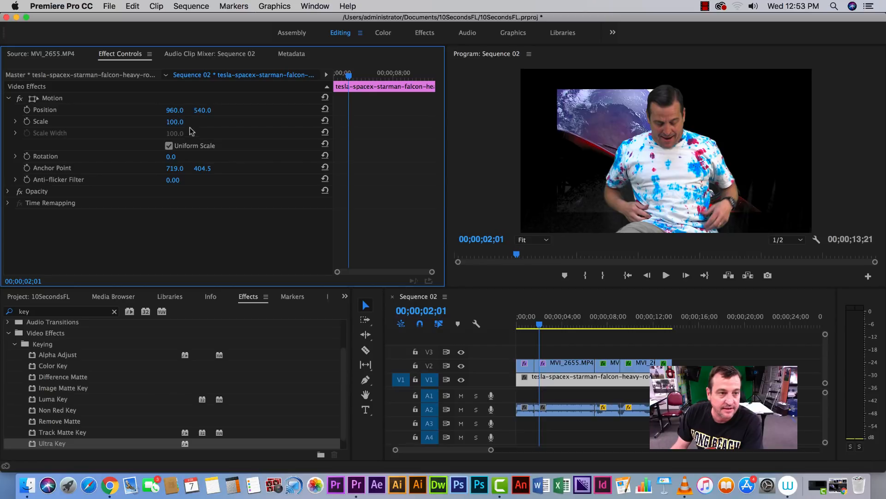
drag(174, 121, 190, 121)
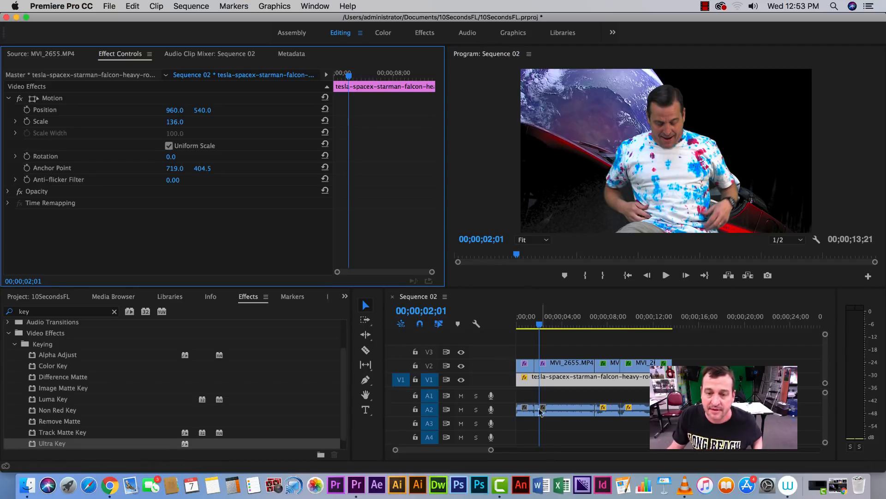
Play back the composite from near the start of the sequence to review it
click(518, 325)
key(space)
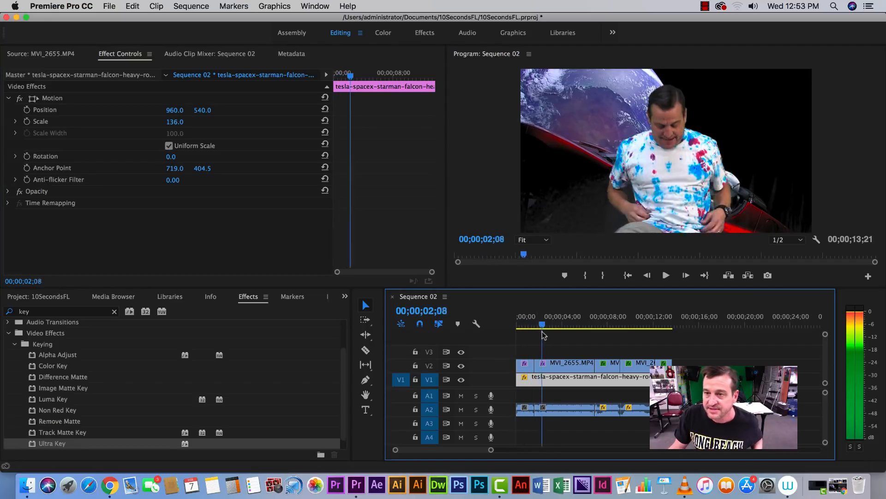
mouse_move(519, 329)
mouse_down()
mouse_move(661, 348)
mouse_move(518, 342)
mouse_move(554, 329)
mouse_move(563, 337)
mouse_move(506, 333)
mouse_up()
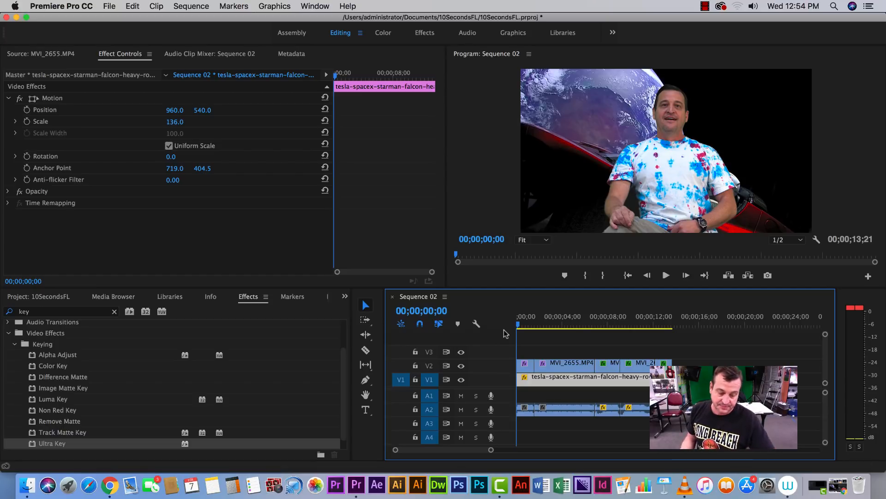
click(705, 7)
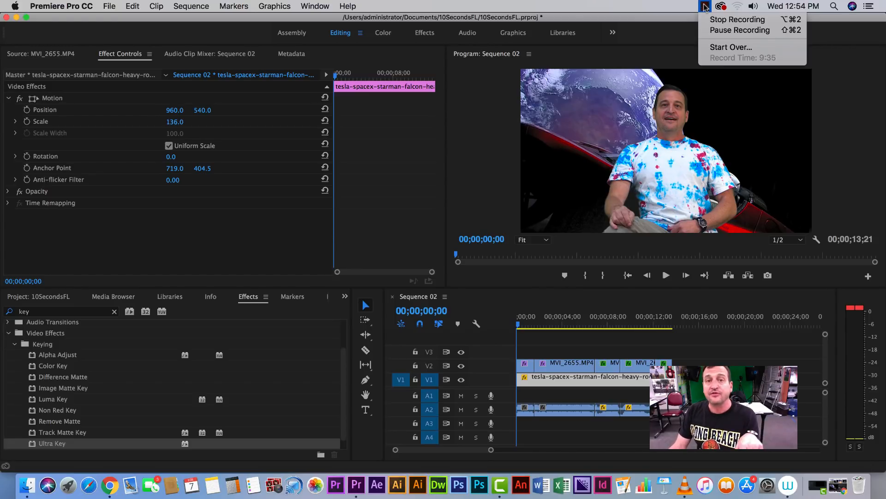